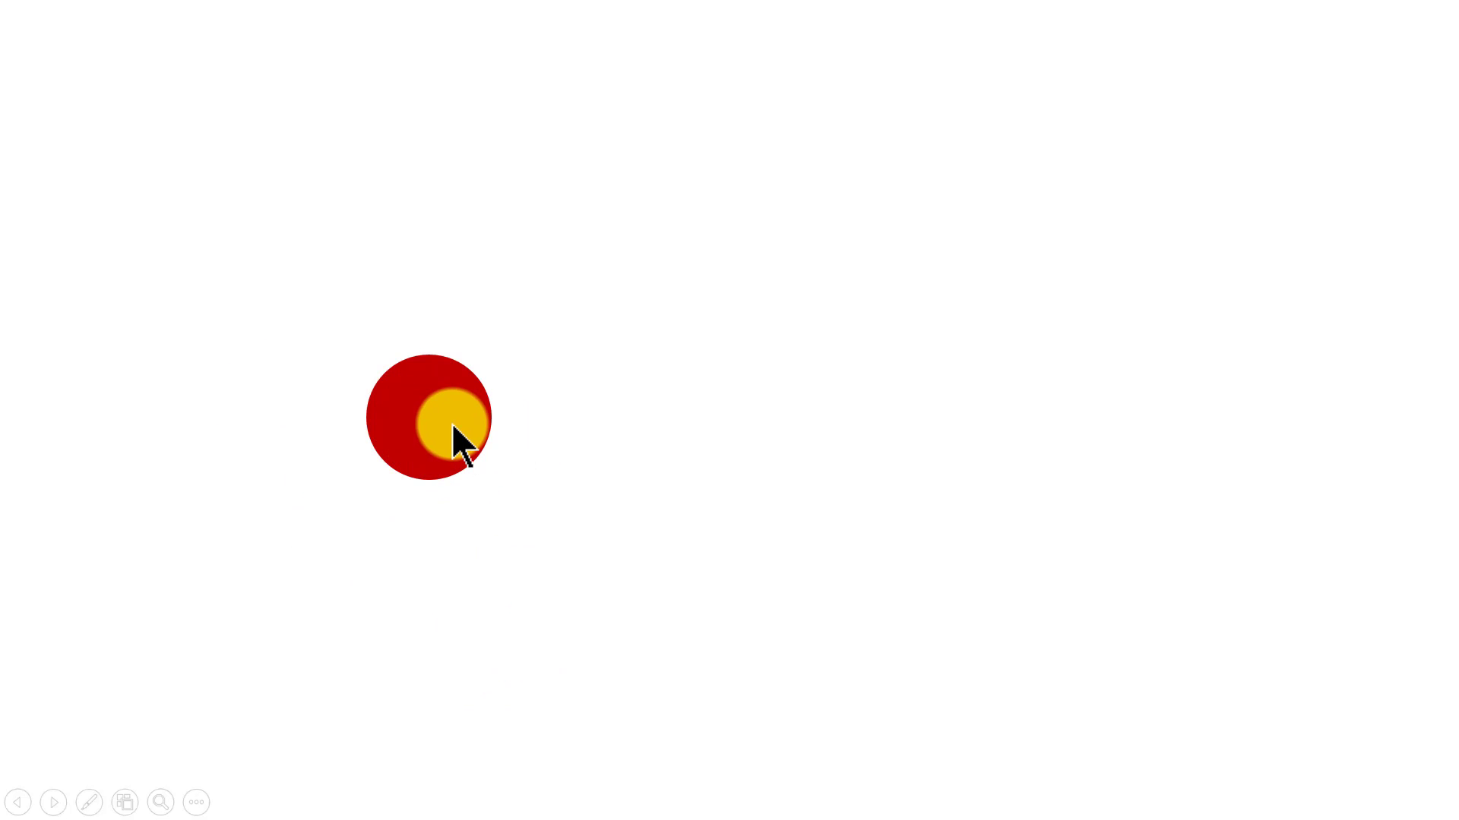
Preview the circle slide show, stepping the circle right twice, then exit.
{"action": "left_click", "coordinate": [700, 615]}
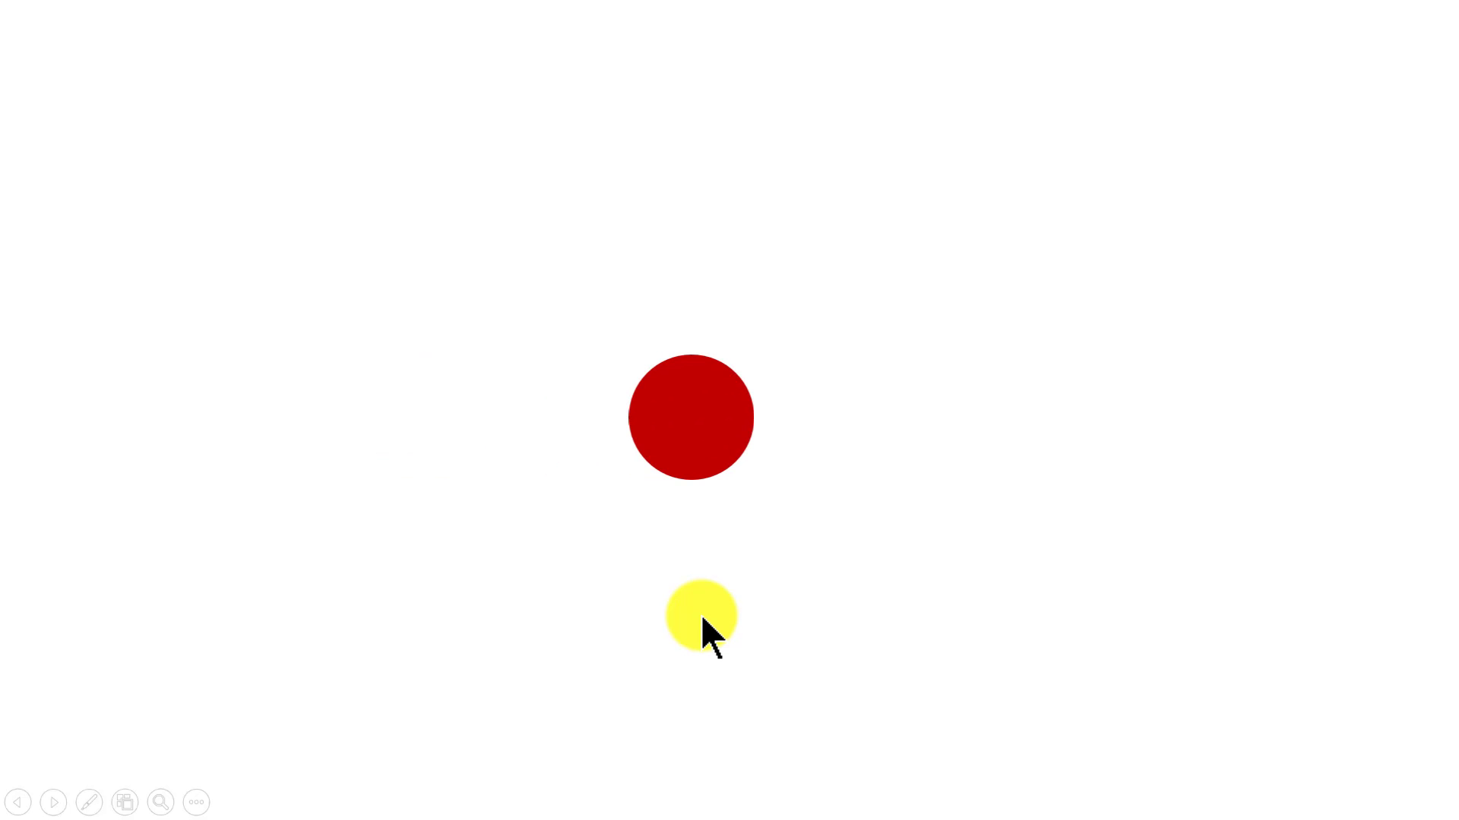
{"action": "left_click", "coordinate": [700, 614]}
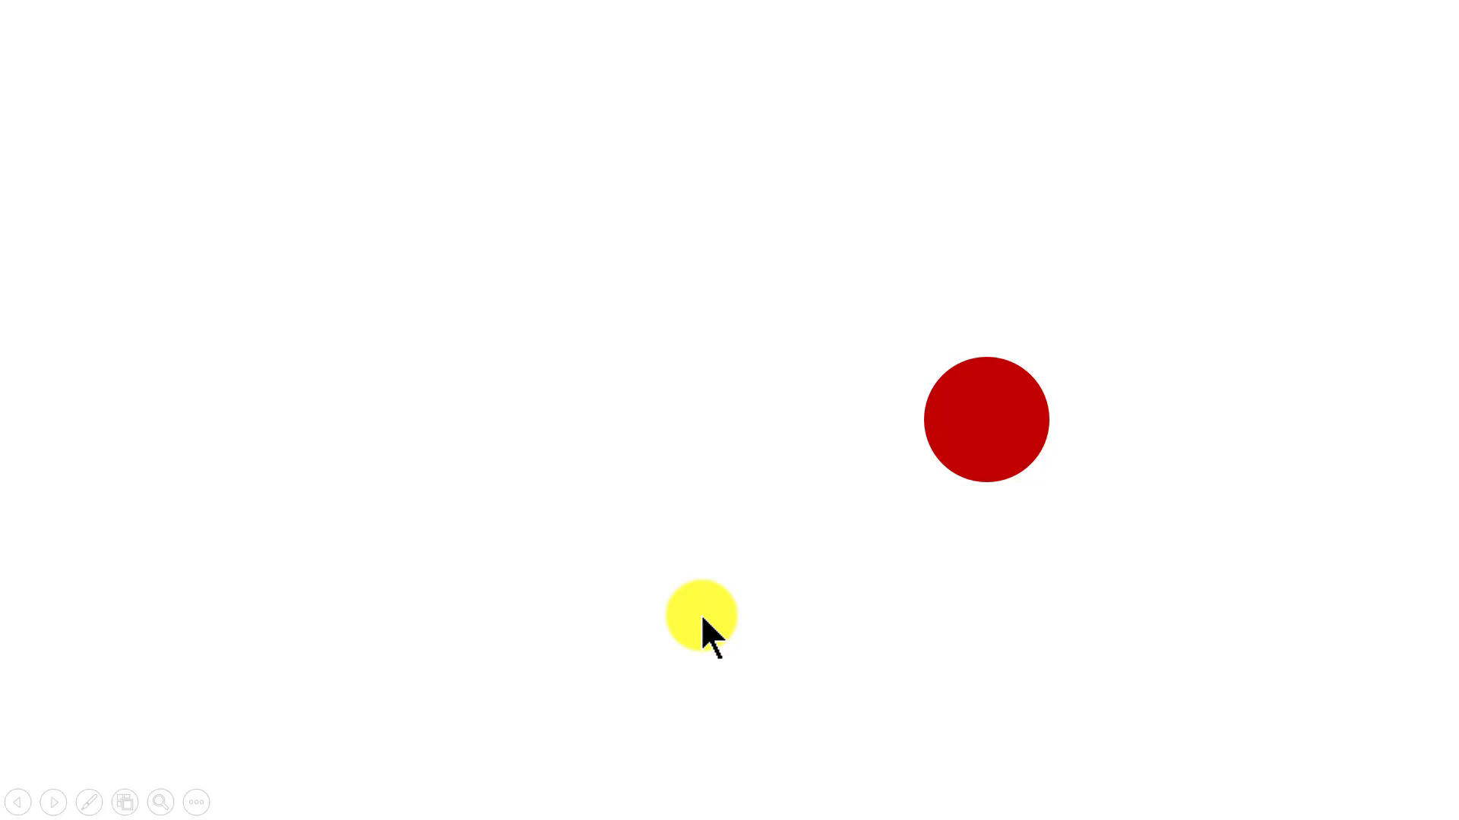
{"action": "key", "text": "Escape"}
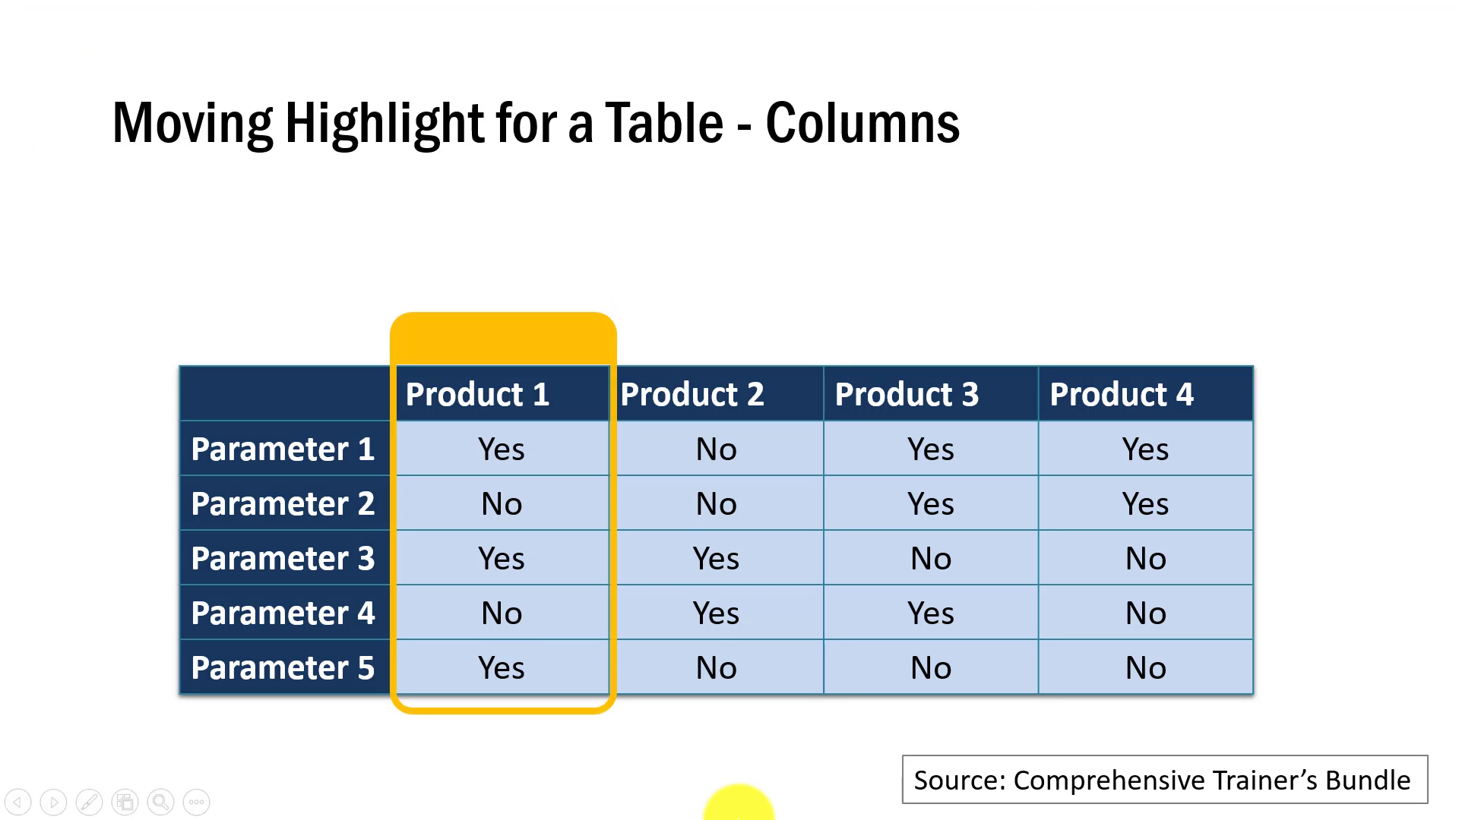
Preview the table slide, moving the highlight to the Product 2 and Product 3 columns, then exit.
{"action": "left_click", "coordinate": [657, 745]}
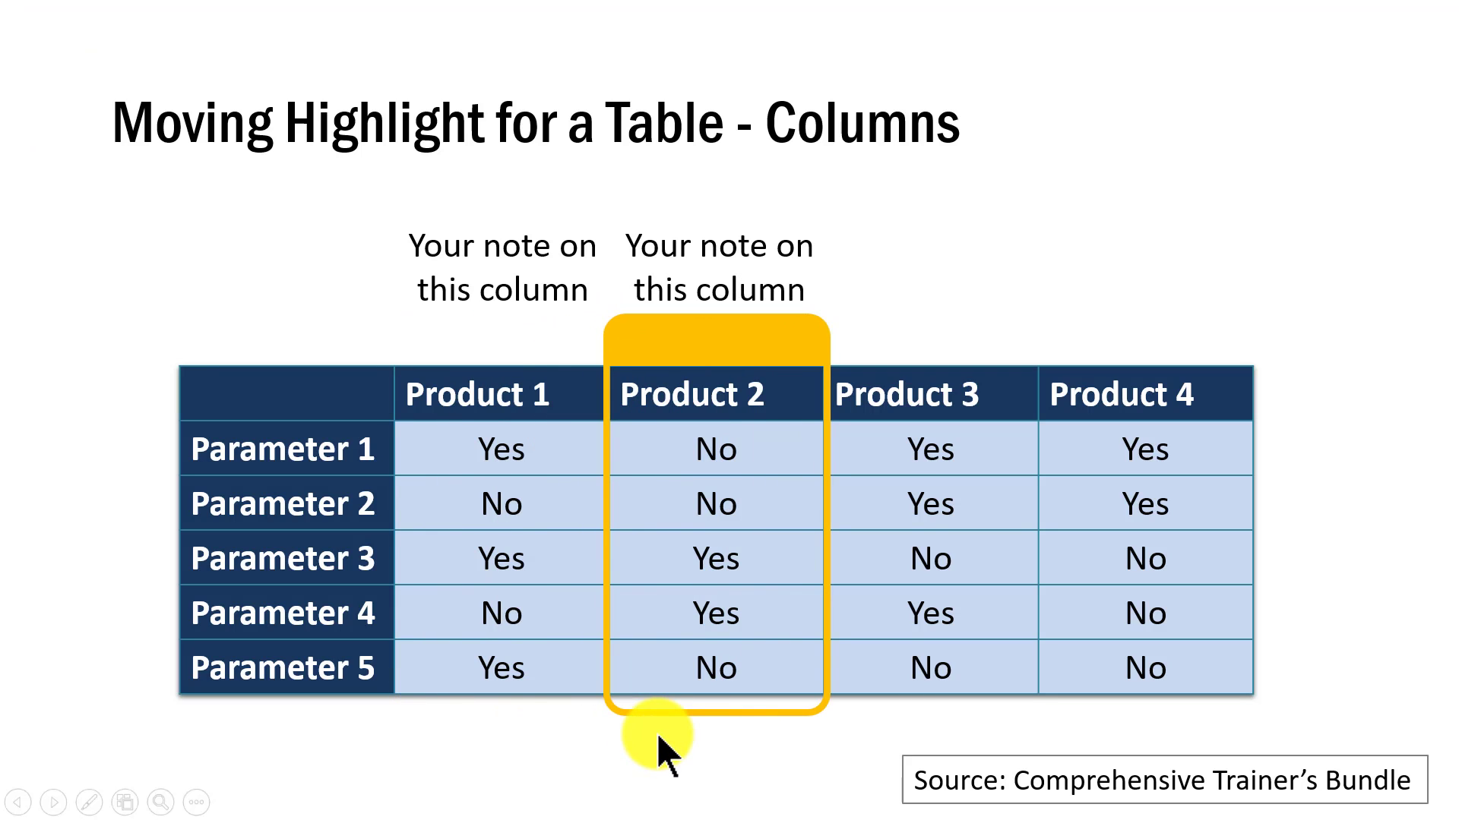
{"action": "left_click", "coordinate": [658, 745]}
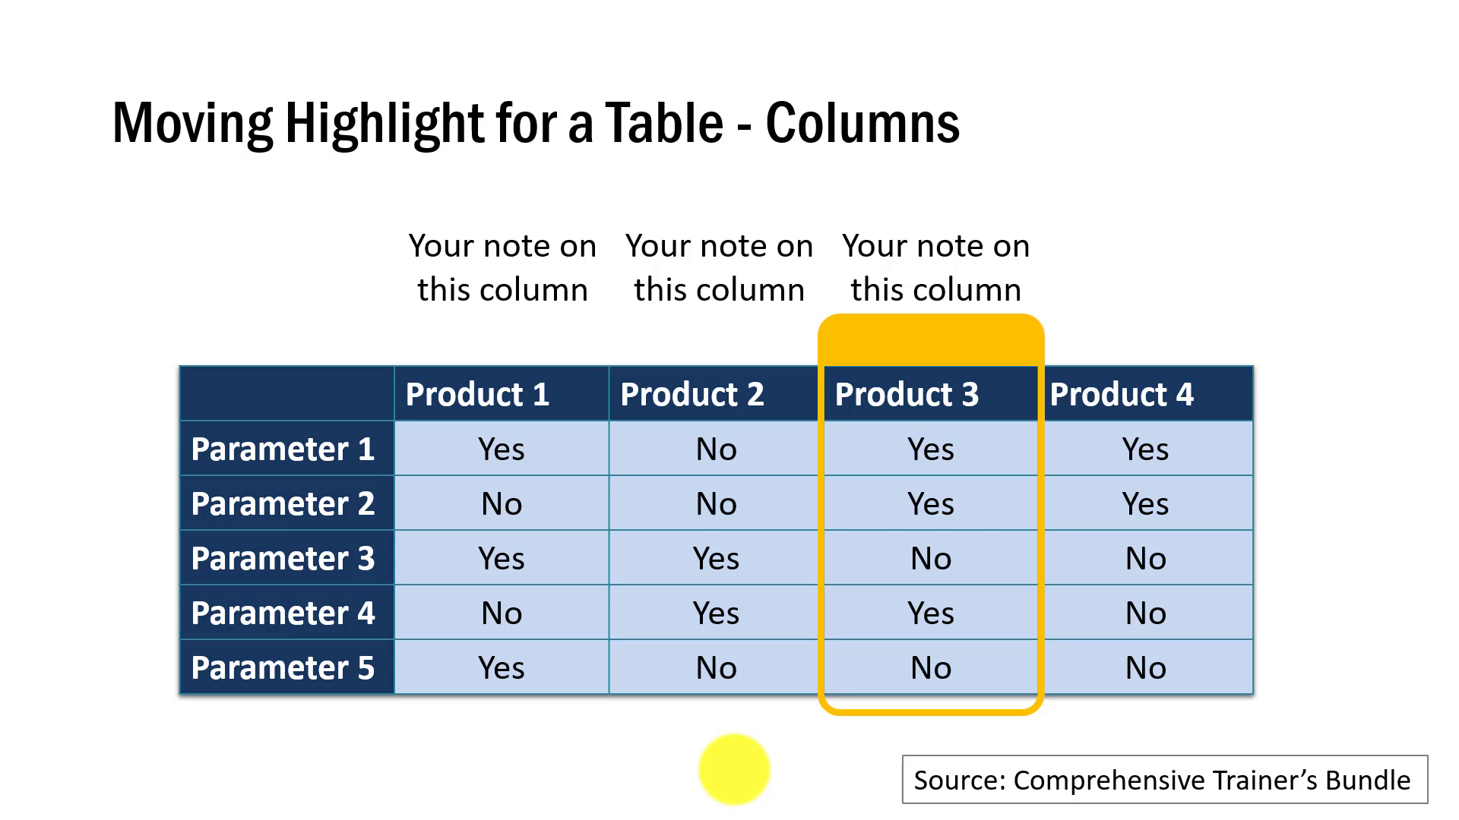
{"action": "key", "text": "Escape"}
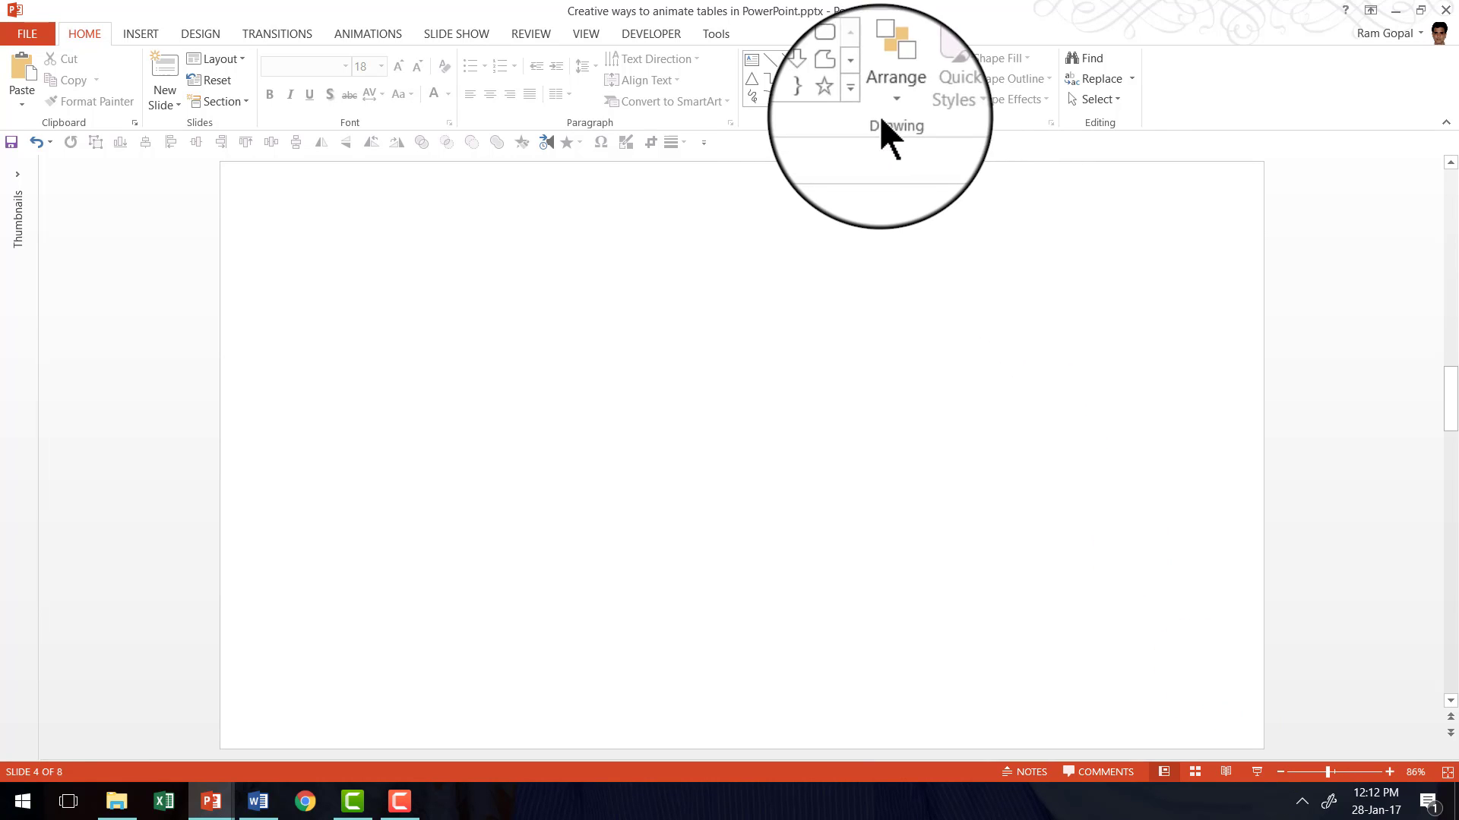
Draw an oval circle on the left side of blank slide 4.
{"action": "left_click", "coordinate": [860, 96]}
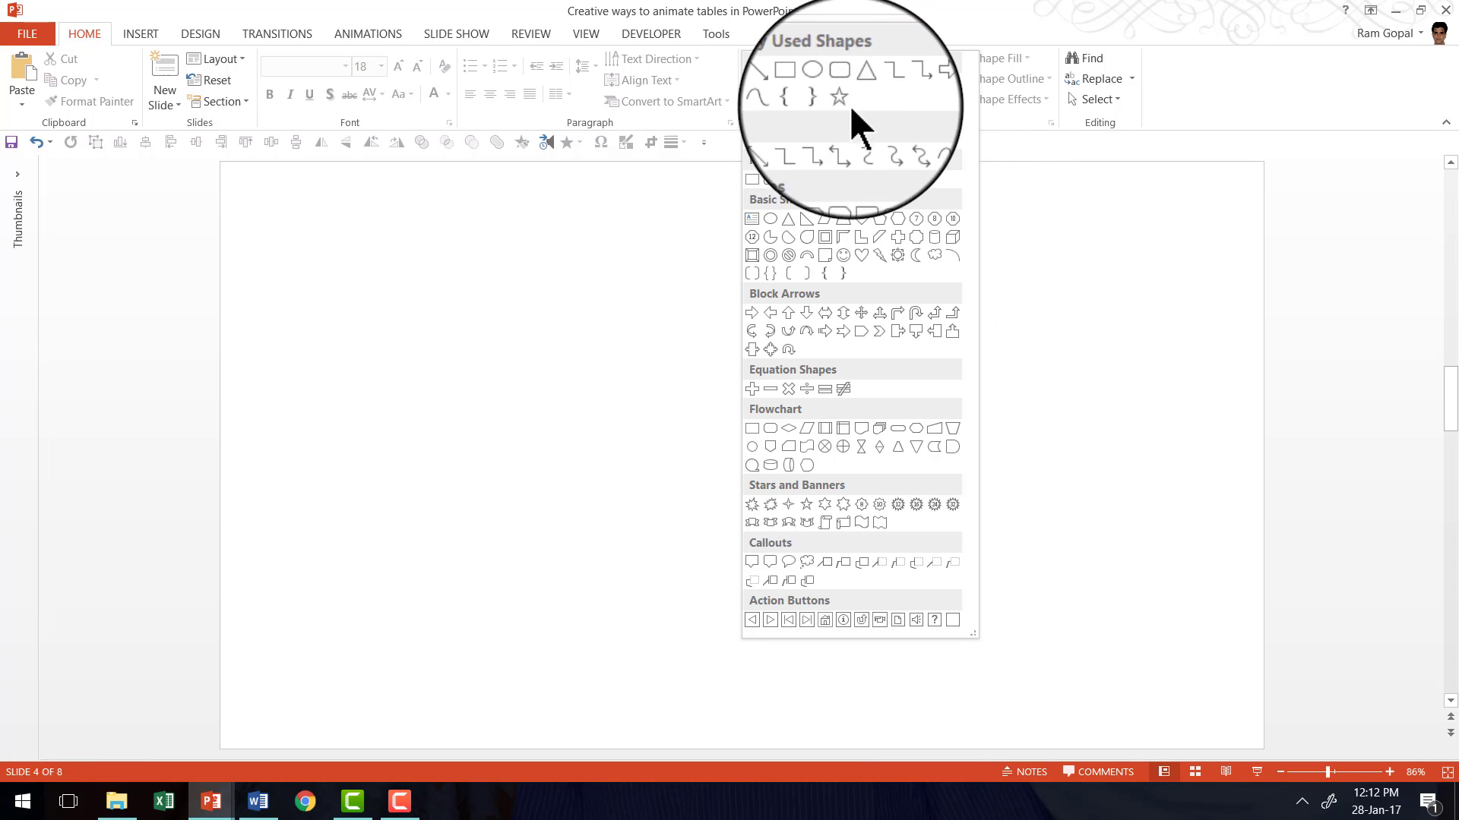
{"action": "left_click", "coordinate": [764, 218]}
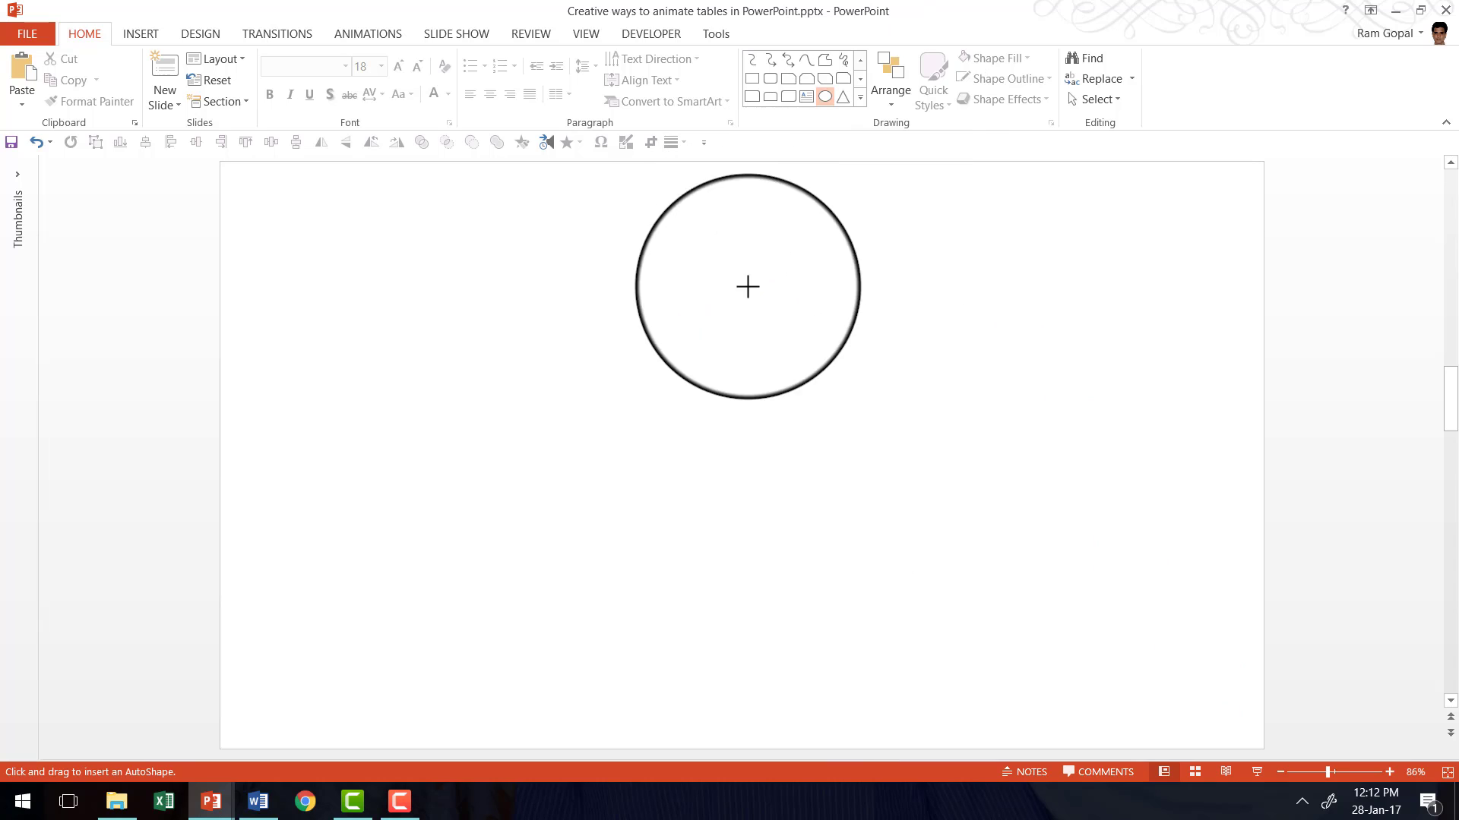
{"action": "left_click_drag", "start_coordinate": [405, 378], "coordinate": [516, 503]}
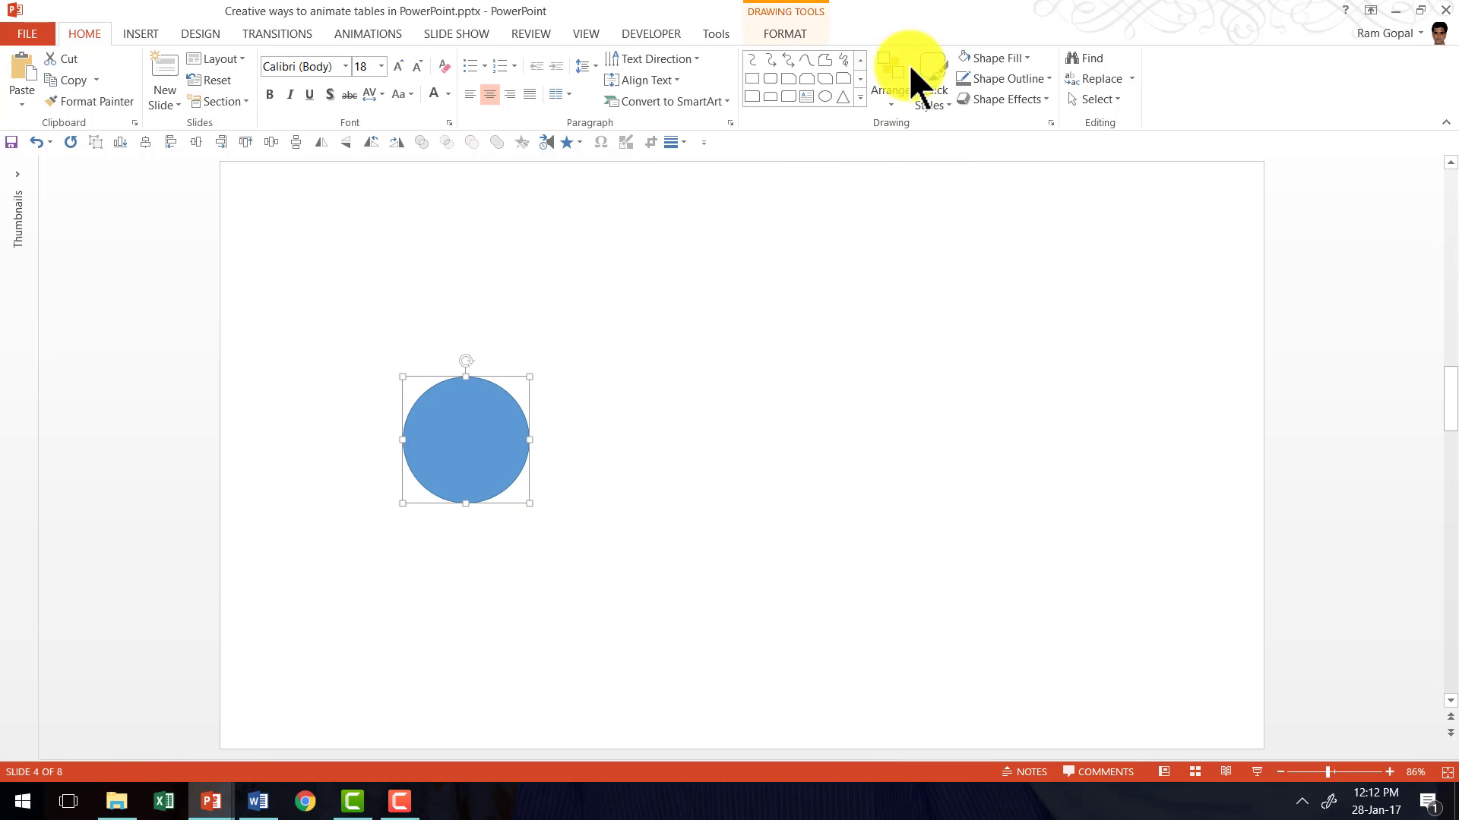
Fill the circle dark red and set its outline to No Outline.
{"action": "left_click", "coordinate": [1001, 58]}
{"action": "left_click", "coordinate": [964, 201]}
{"action": "left_click", "coordinate": [996, 81]}
{"action": "left_click", "coordinate": [987, 239]}
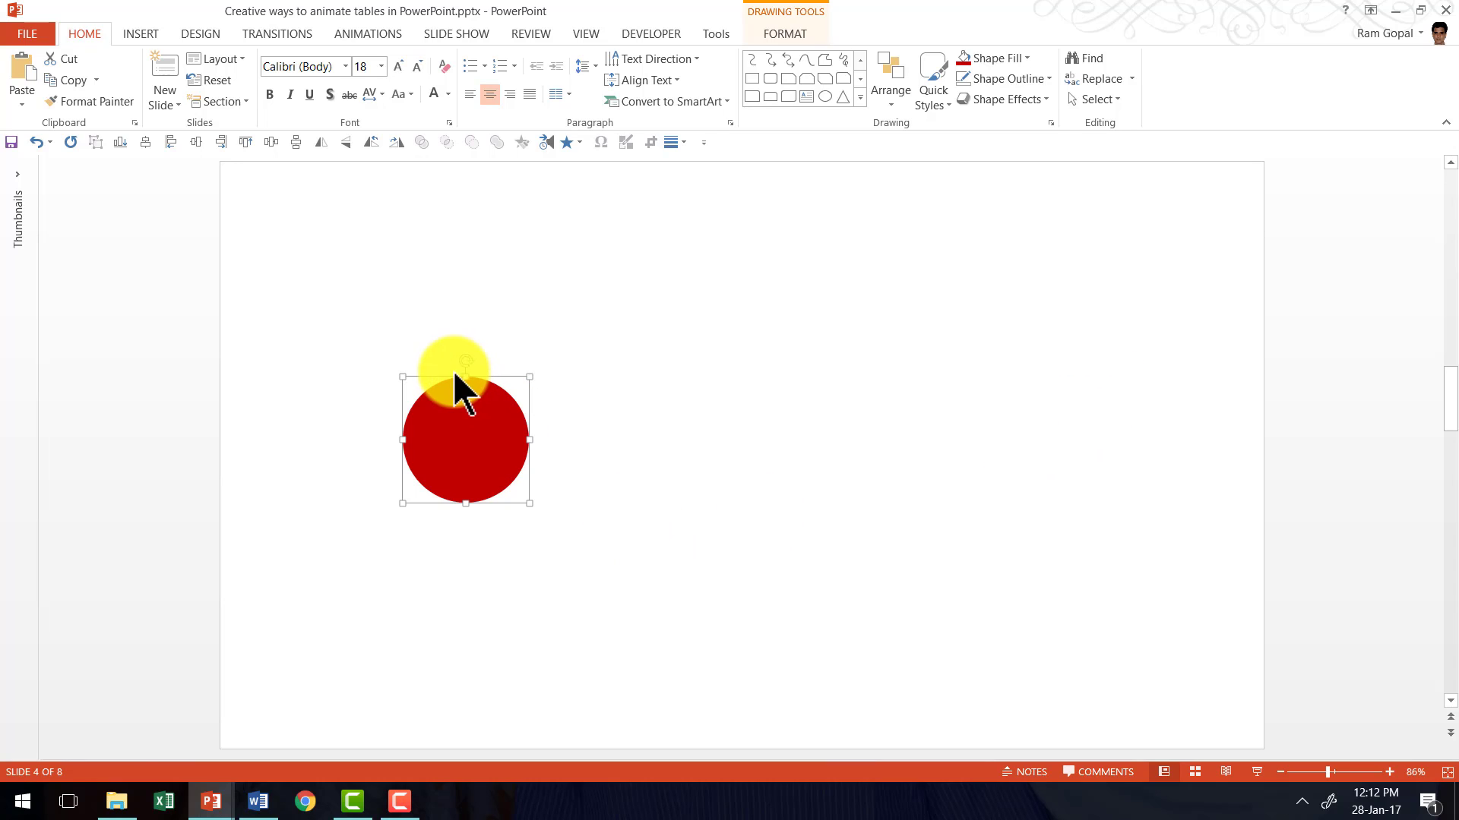
{"action": "left_click", "coordinate": [384, 38]}
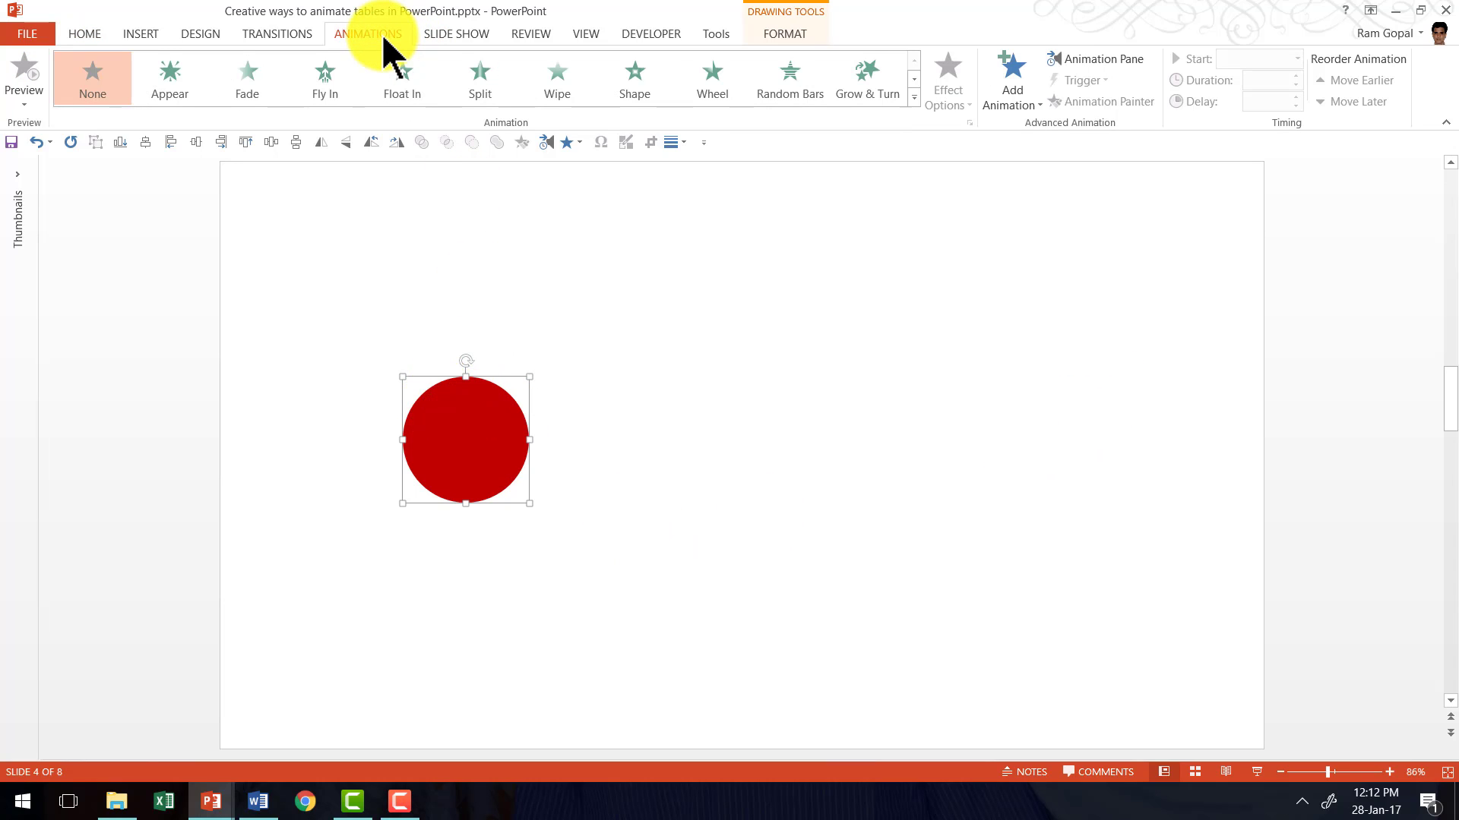
Apply a Lines motion path to the red circle with the Right direction.
{"action": "left_click", "coordinate": [914, 94]}
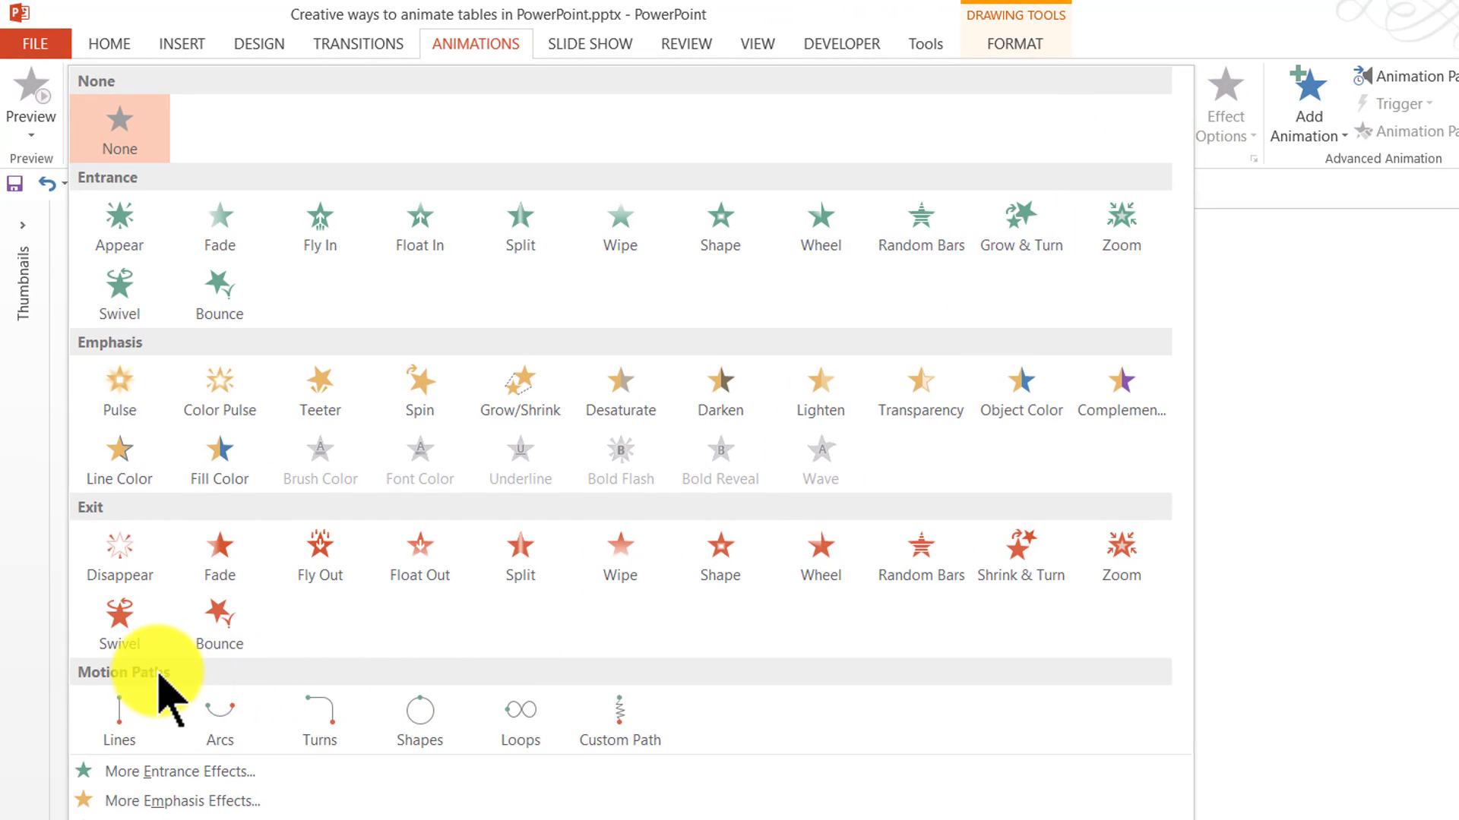
{"action": "left_click", "coordinate": [121, 729]}
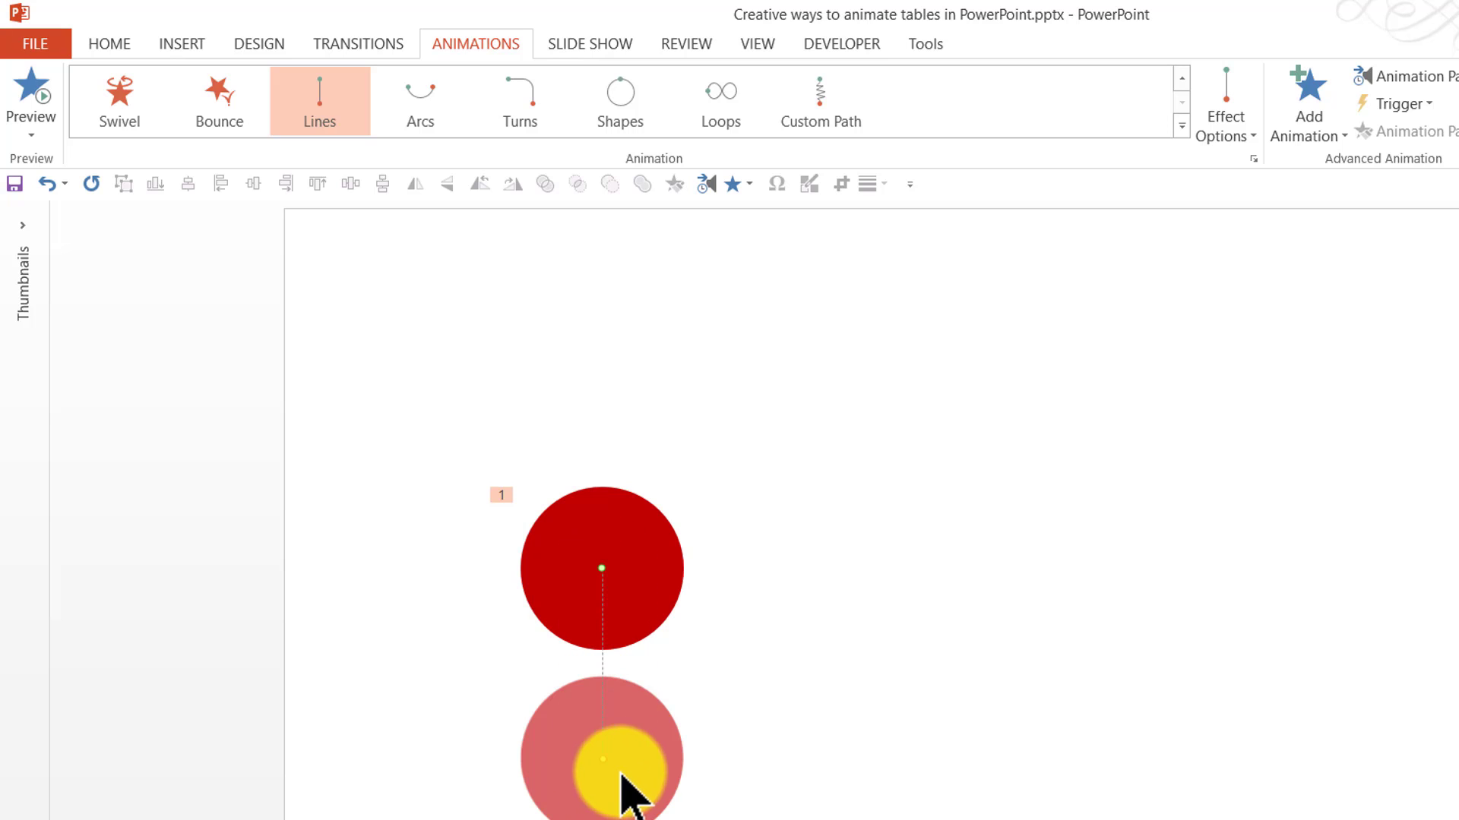
{"action": "left_click", "coordinate": [1246, 129]}
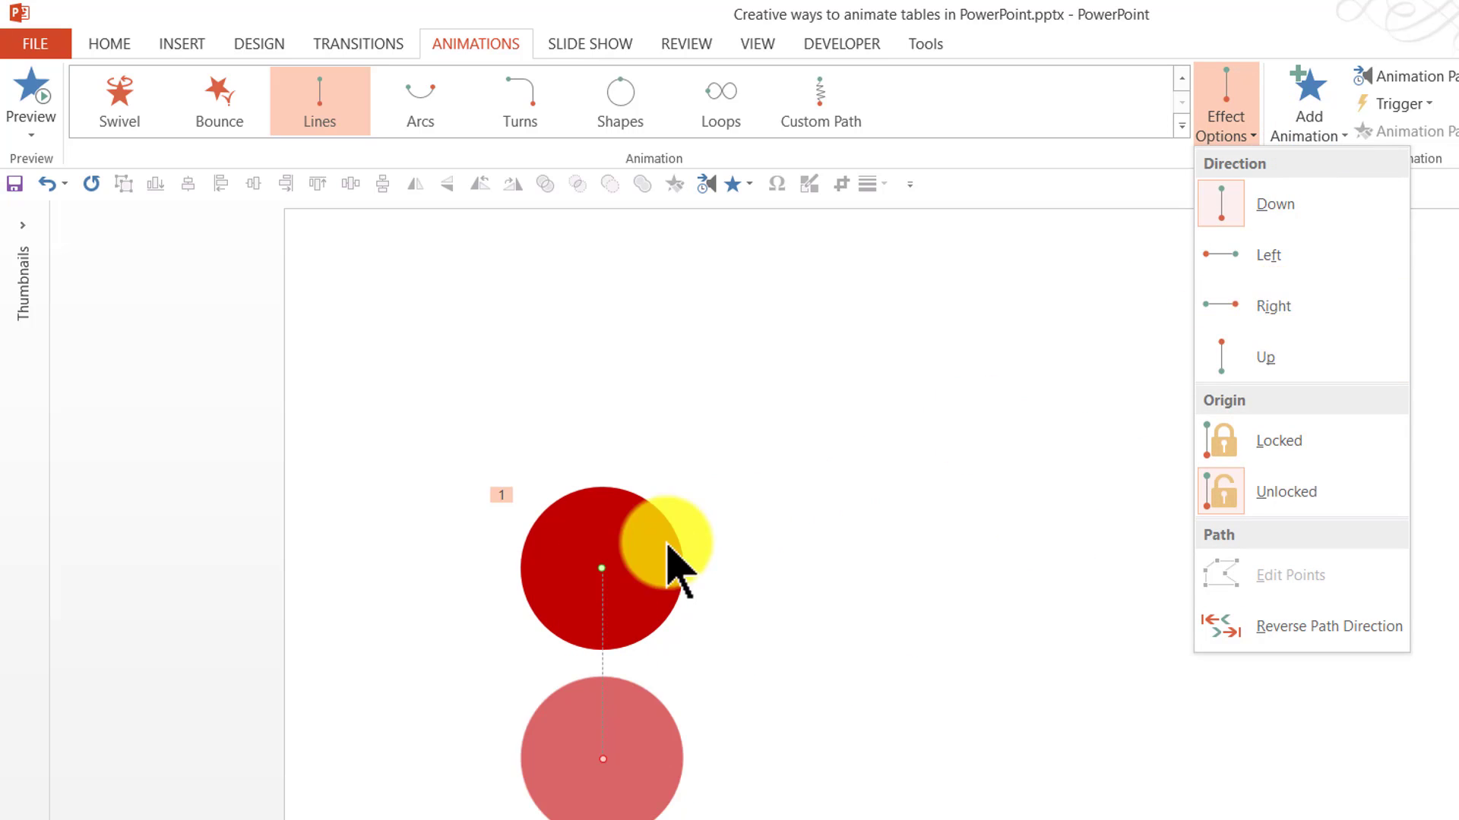
{"action": "left_click", "coordinate": [1241, 307]}
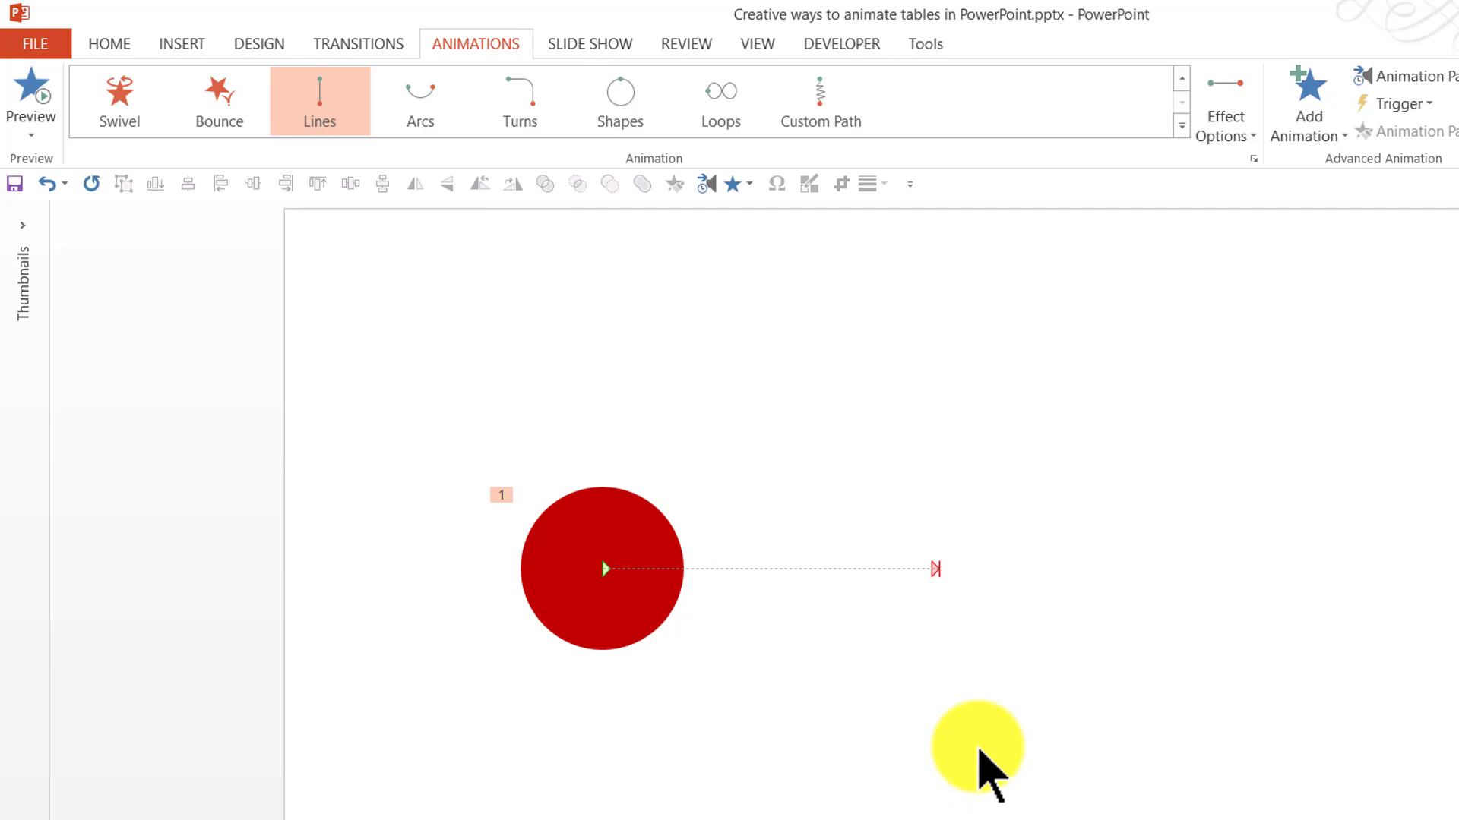
{"action": "left_click", "coordinate": [651, 523]}
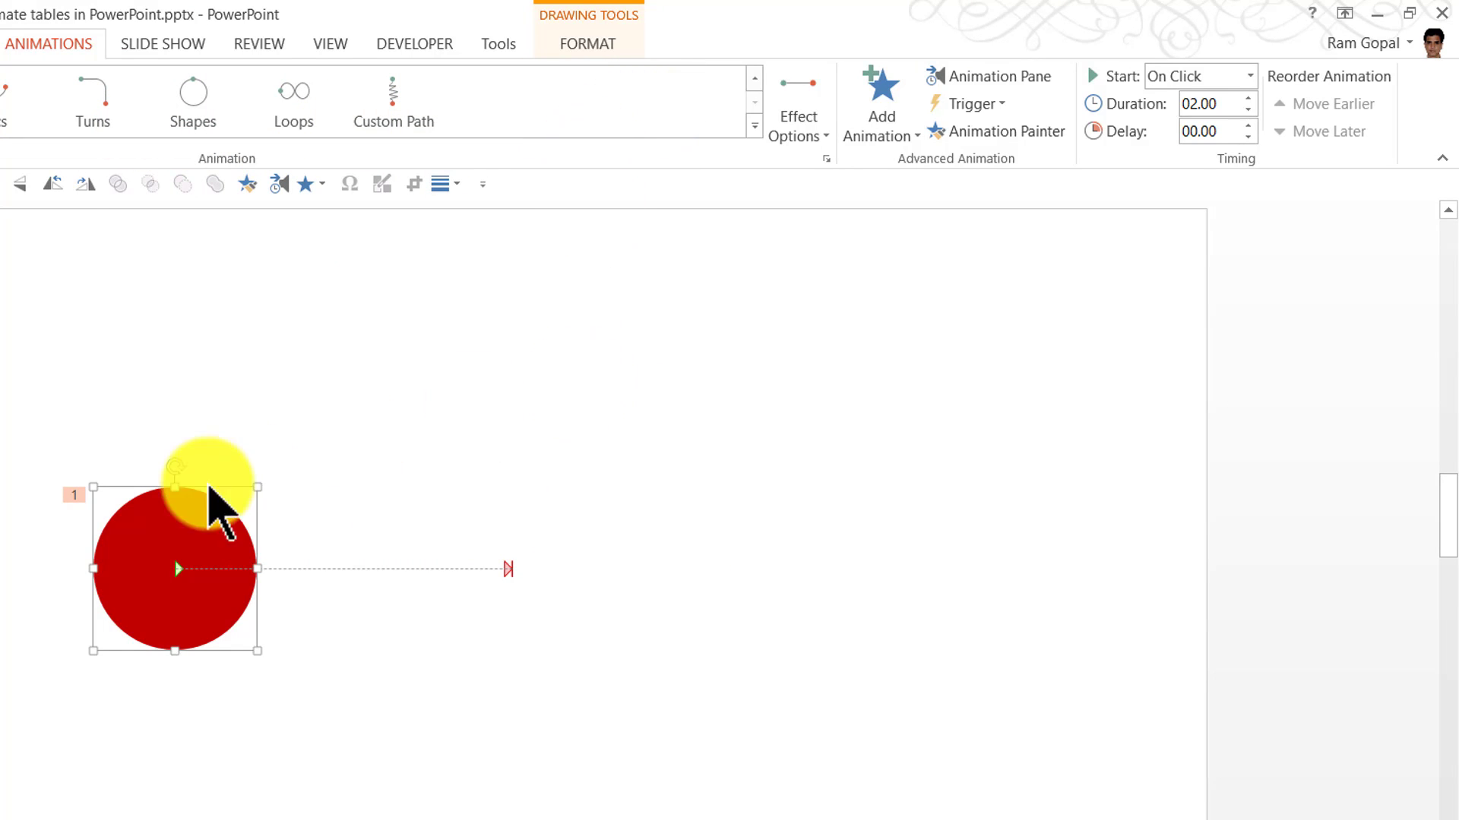
Add the Right motion path from More Motion Paths as the circle's second animation.
{"action": "left_click", "coordinate": [886, 111]}
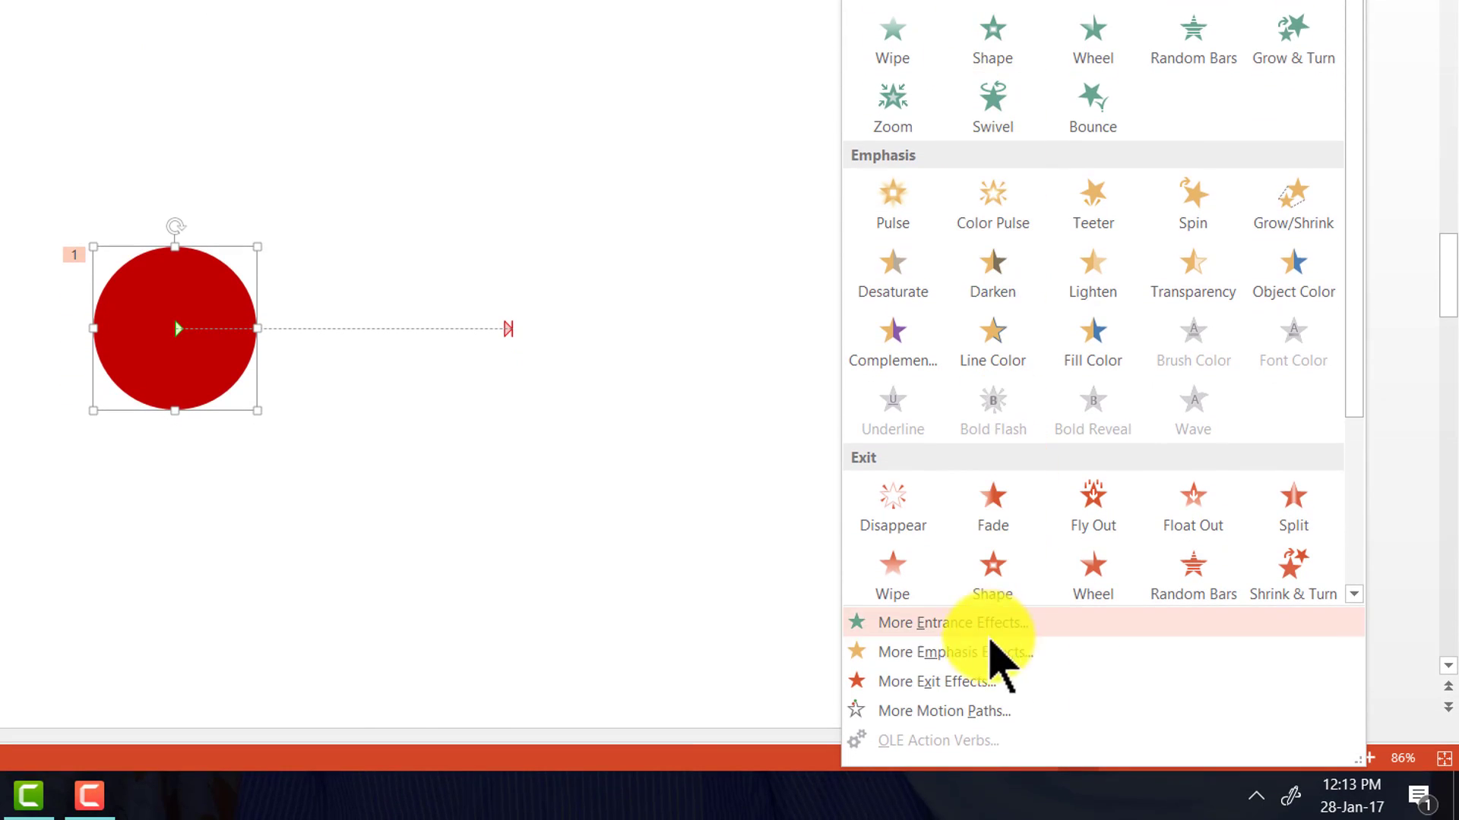
{"action": "left_click", "coordinate": [928, 712]}
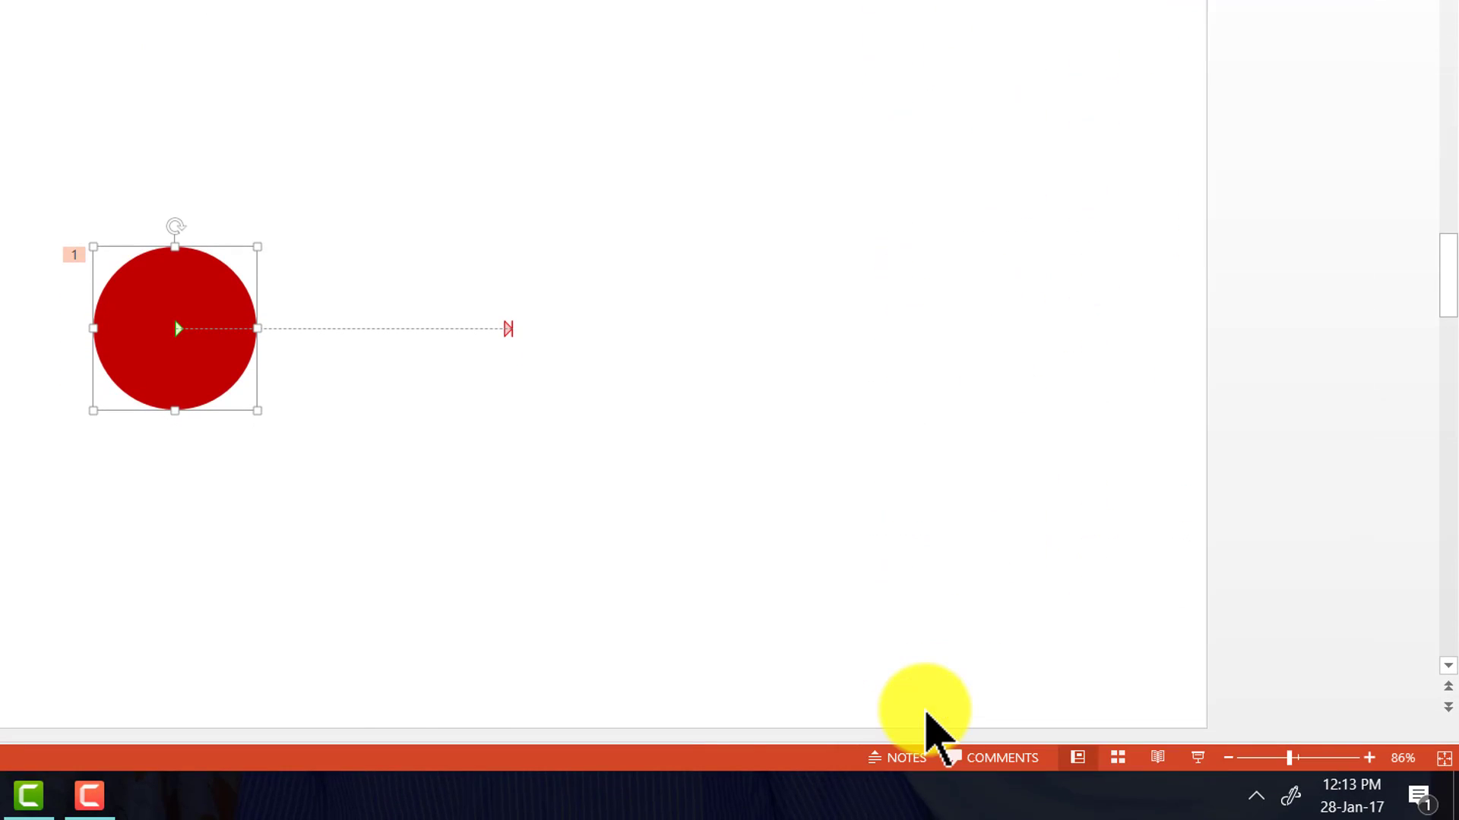
{"action": "left_click_drag", "start_coordinate": [687, 215], "coordinate": [666, 287]}
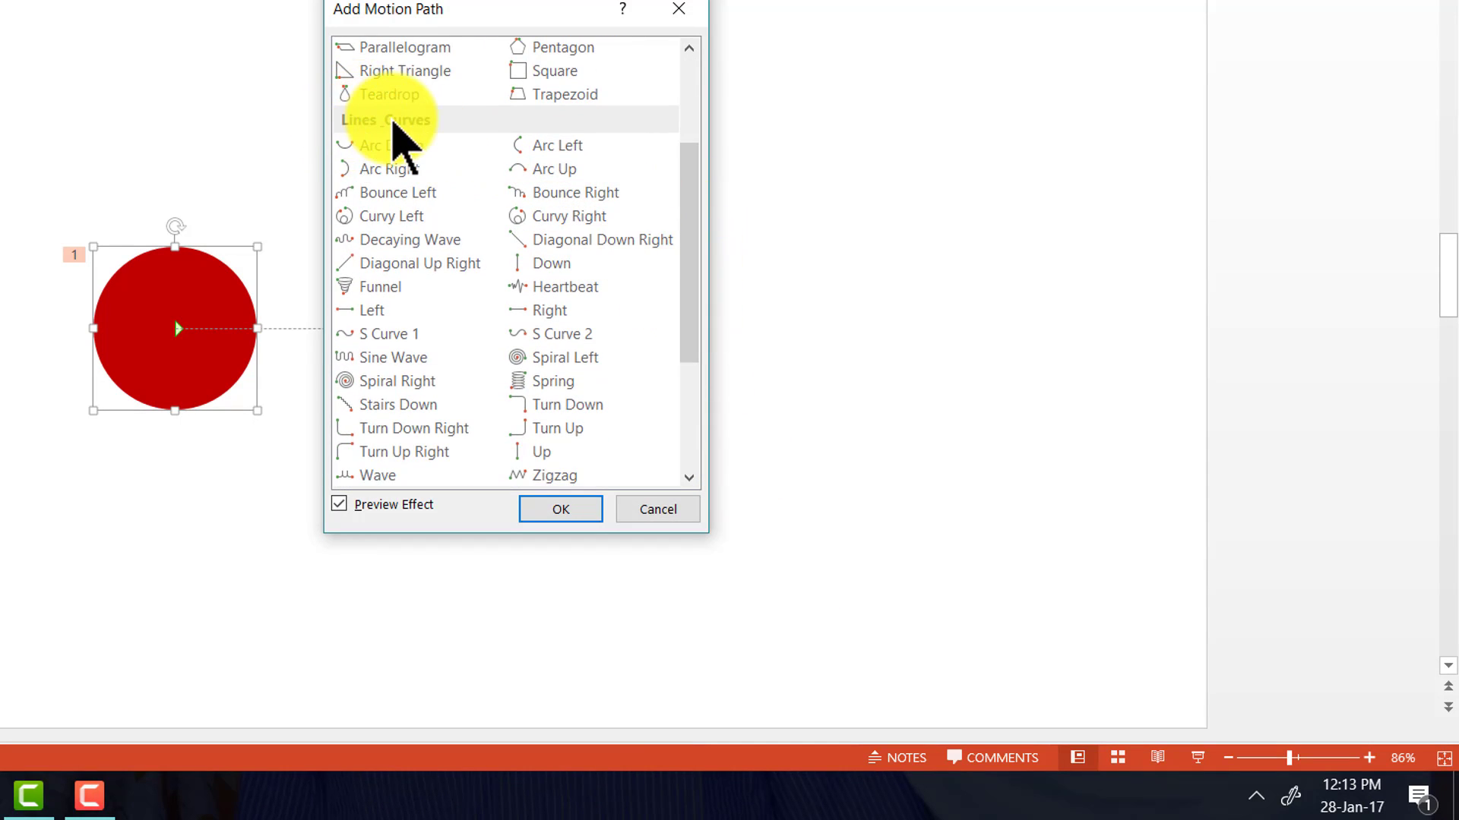
{"action": "left_click", "coordinate": [564, 312]}
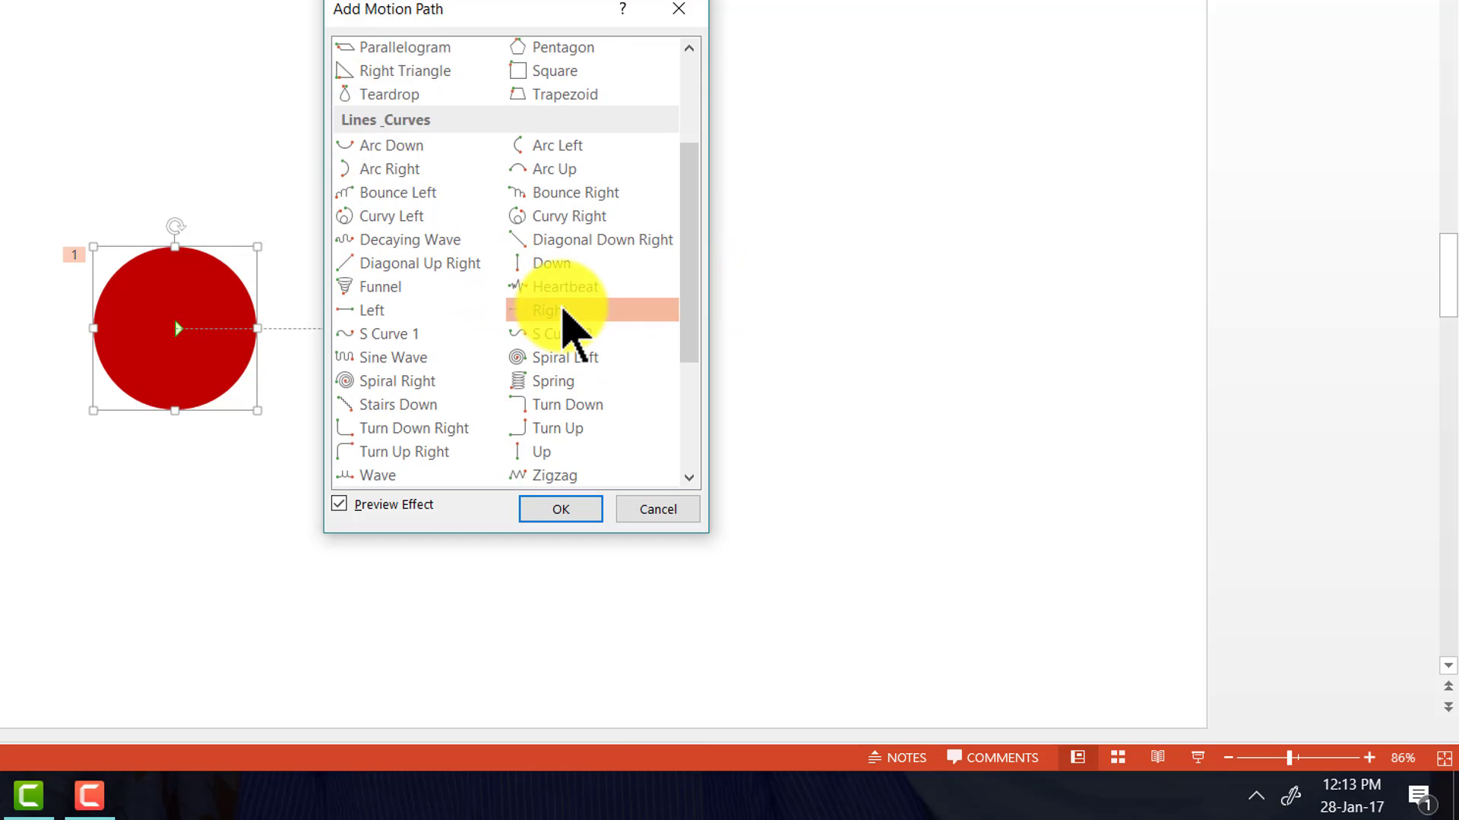
{"action": "left_click", "coordinate": [570, 516]}
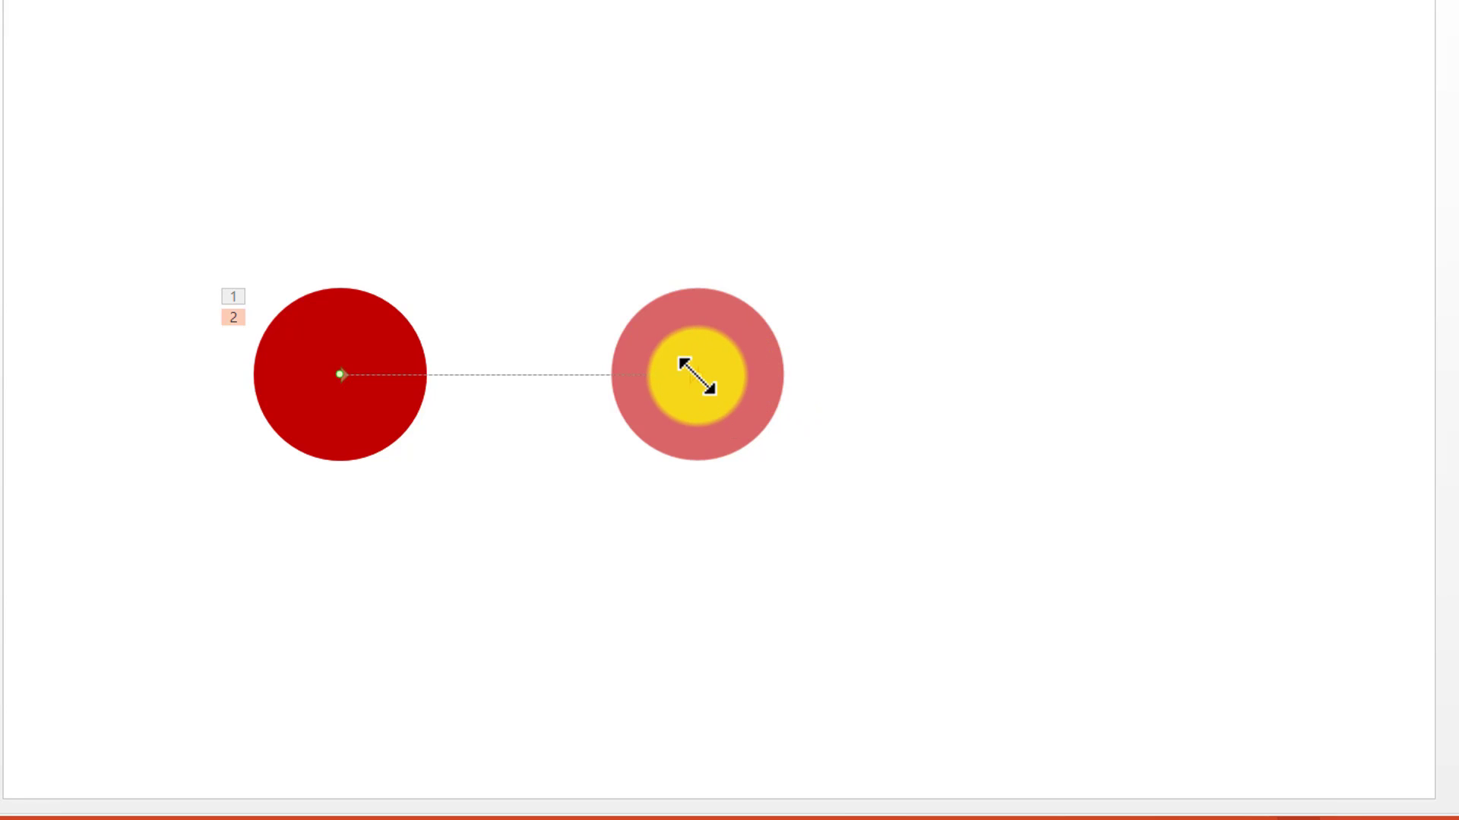
Extend a path's end right and move the second path's start to mid-slide so they chain.
{"action": "left_click_drag", "start_coordinate": [697, 375], "coordinate": [1095, 383]}
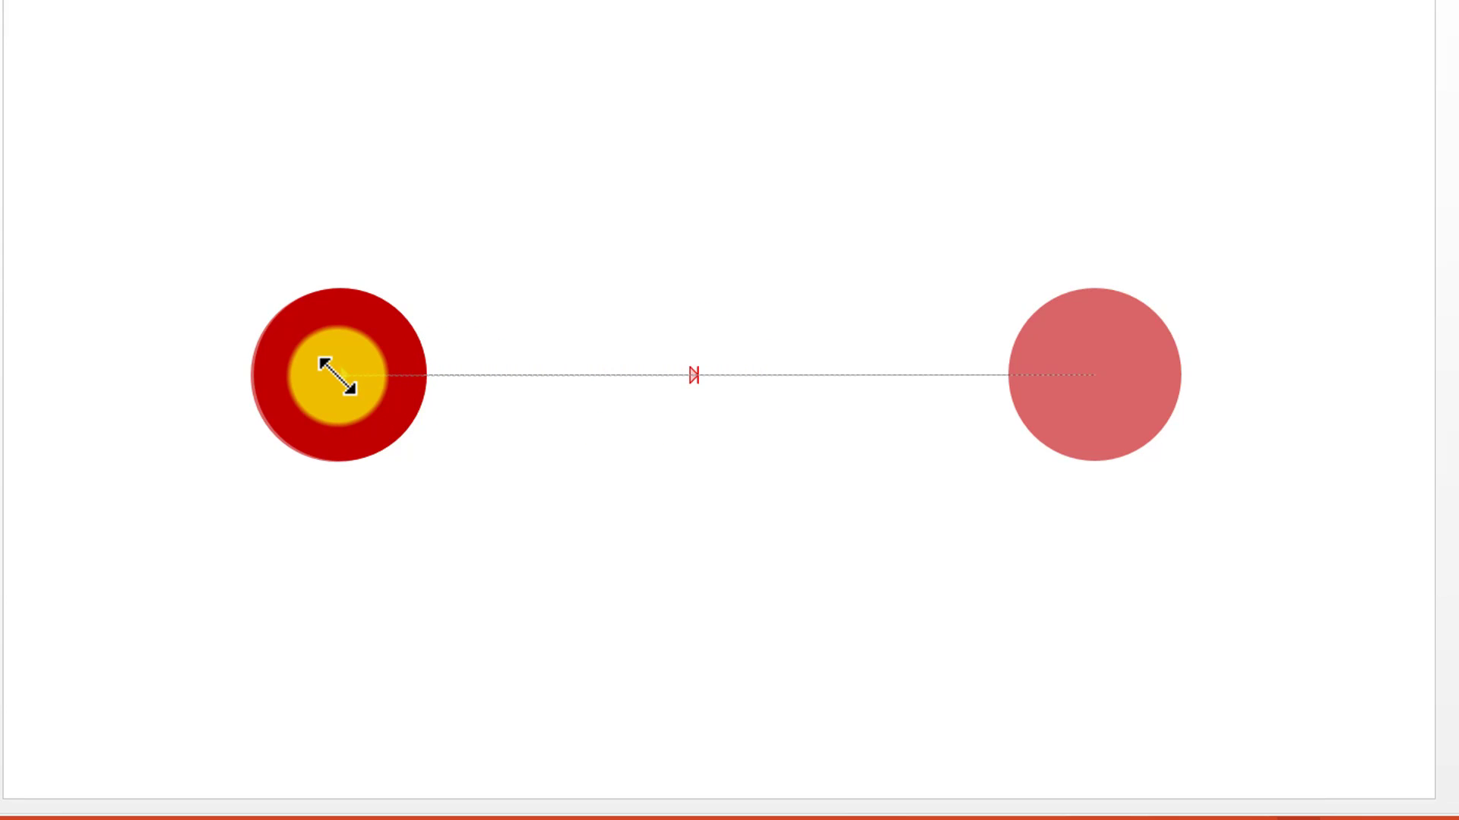
{"action": "left_click_drag", "start_coordinate": [337, 375], "coordinate": [700, 382]}
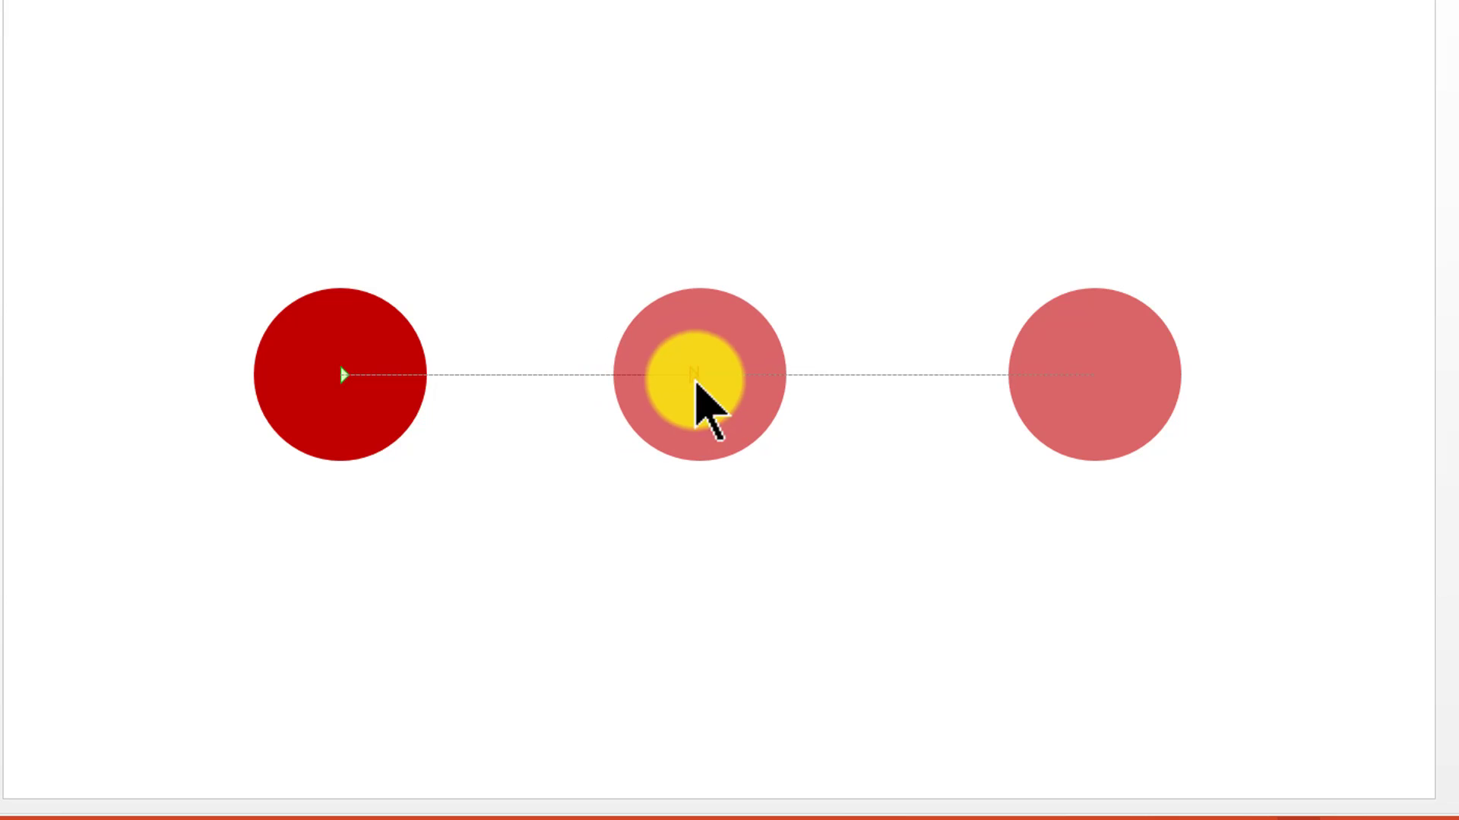
In the Animation Pane, set both Oval 7 motion steps to a 00.50-second duration.
{"action": "left_click", "coordinate": [934, 606]}
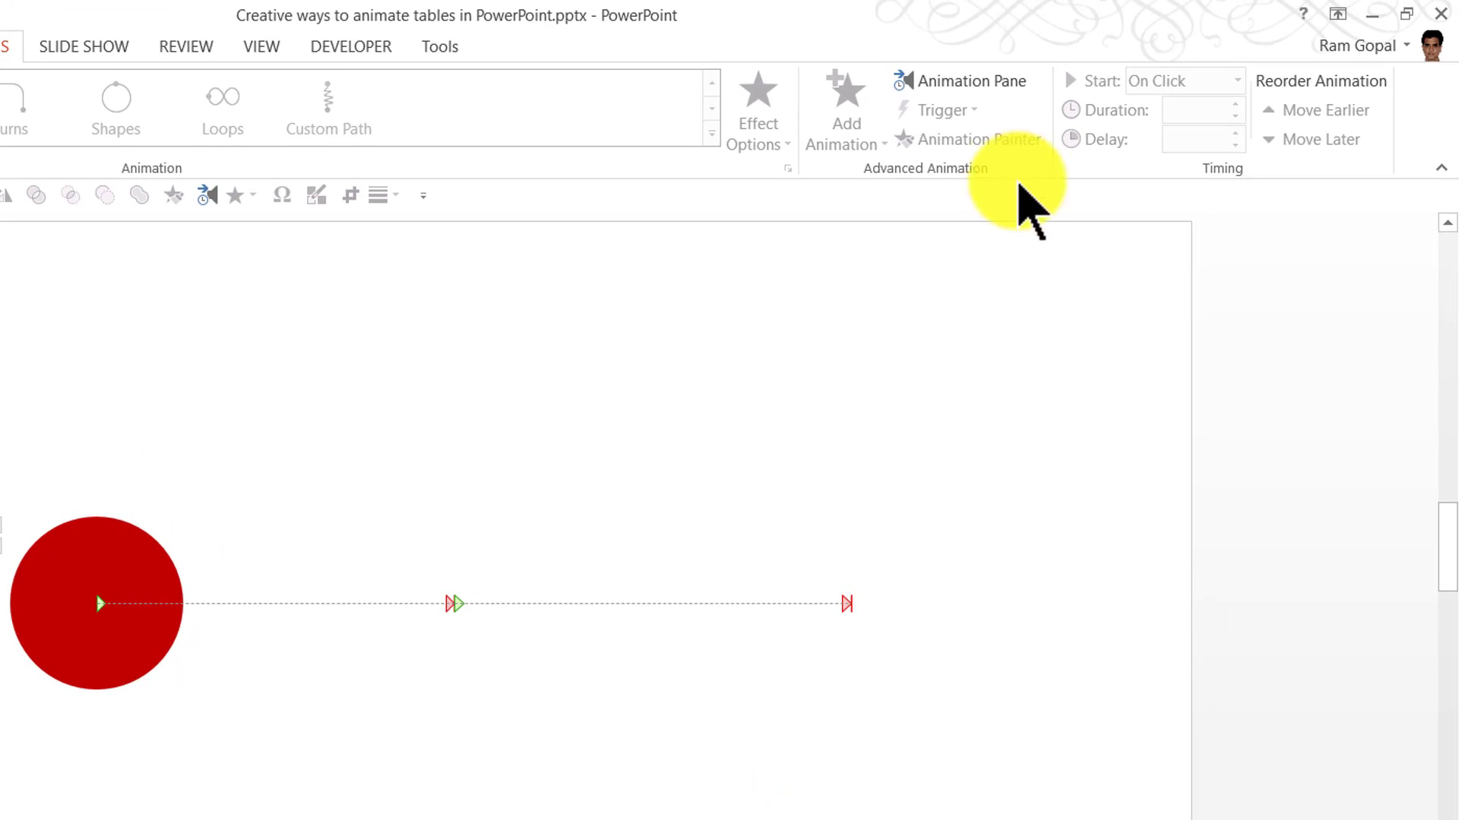
{"action": "left_click", "coordinate": [979, 82]}
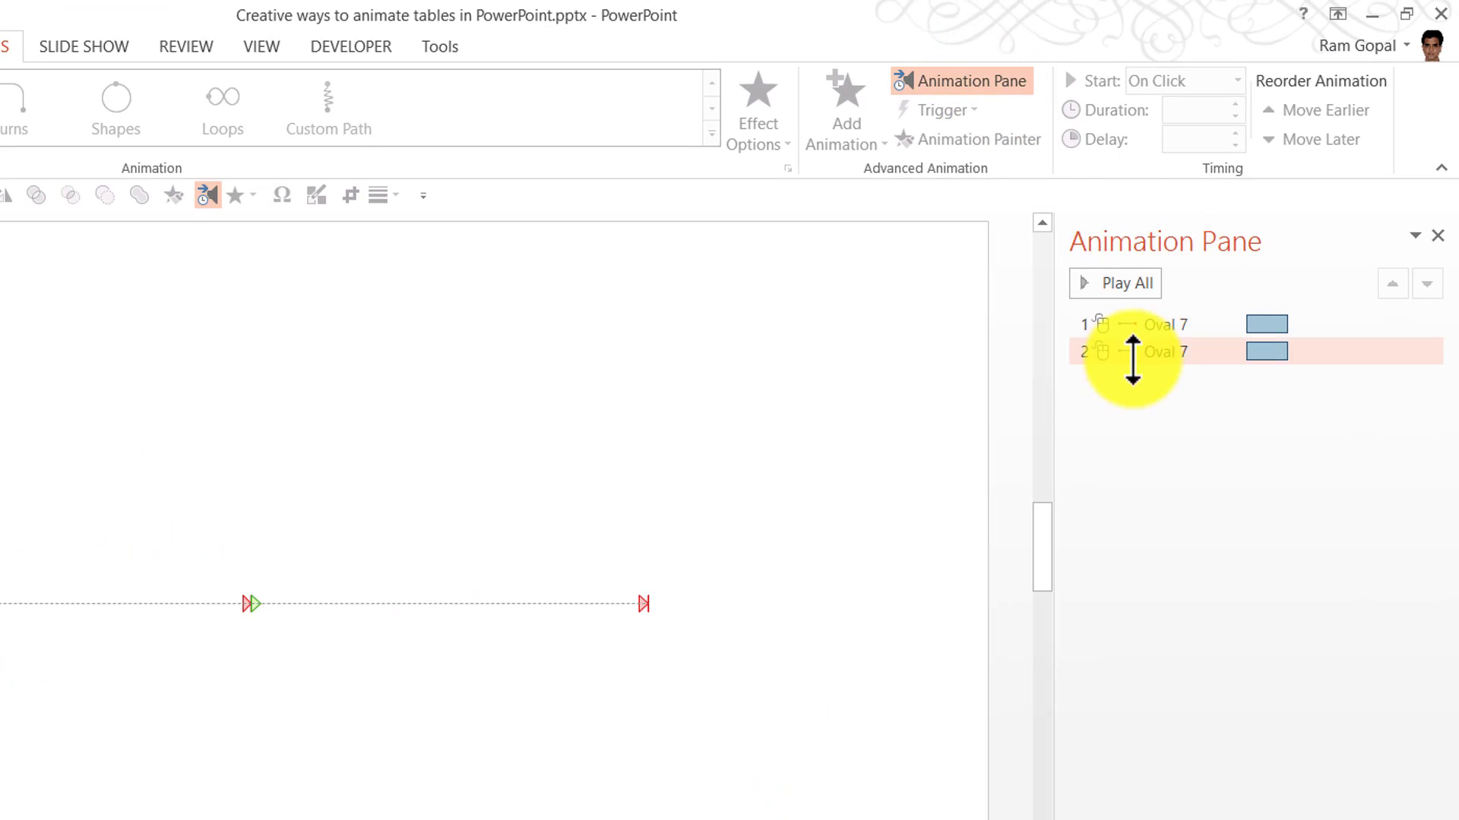
{"action": "left_click", "coordinate": [1155, 351]}
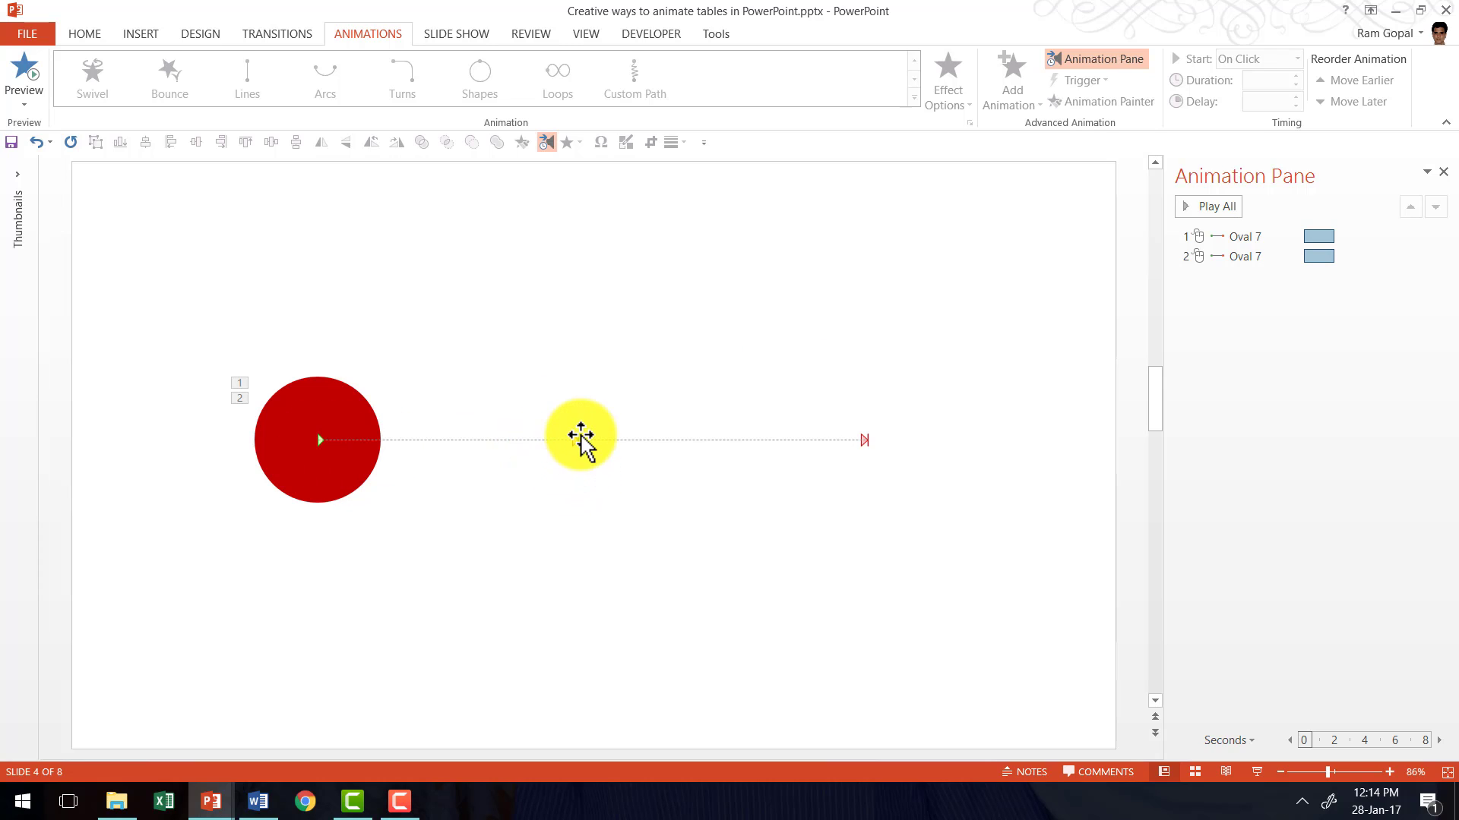
{"action": "left_click", "coordinate": [1246, 237]}
{"action": "left_click", "coordinate": [1248, 255], "text": "shift"}
{"action": "left_click", "coordinate": [1296, 85]}
{"action": "left_click", "coordinate": [1296, 85]}
{"action": "left_click", "coordinate": [1296, 85]}
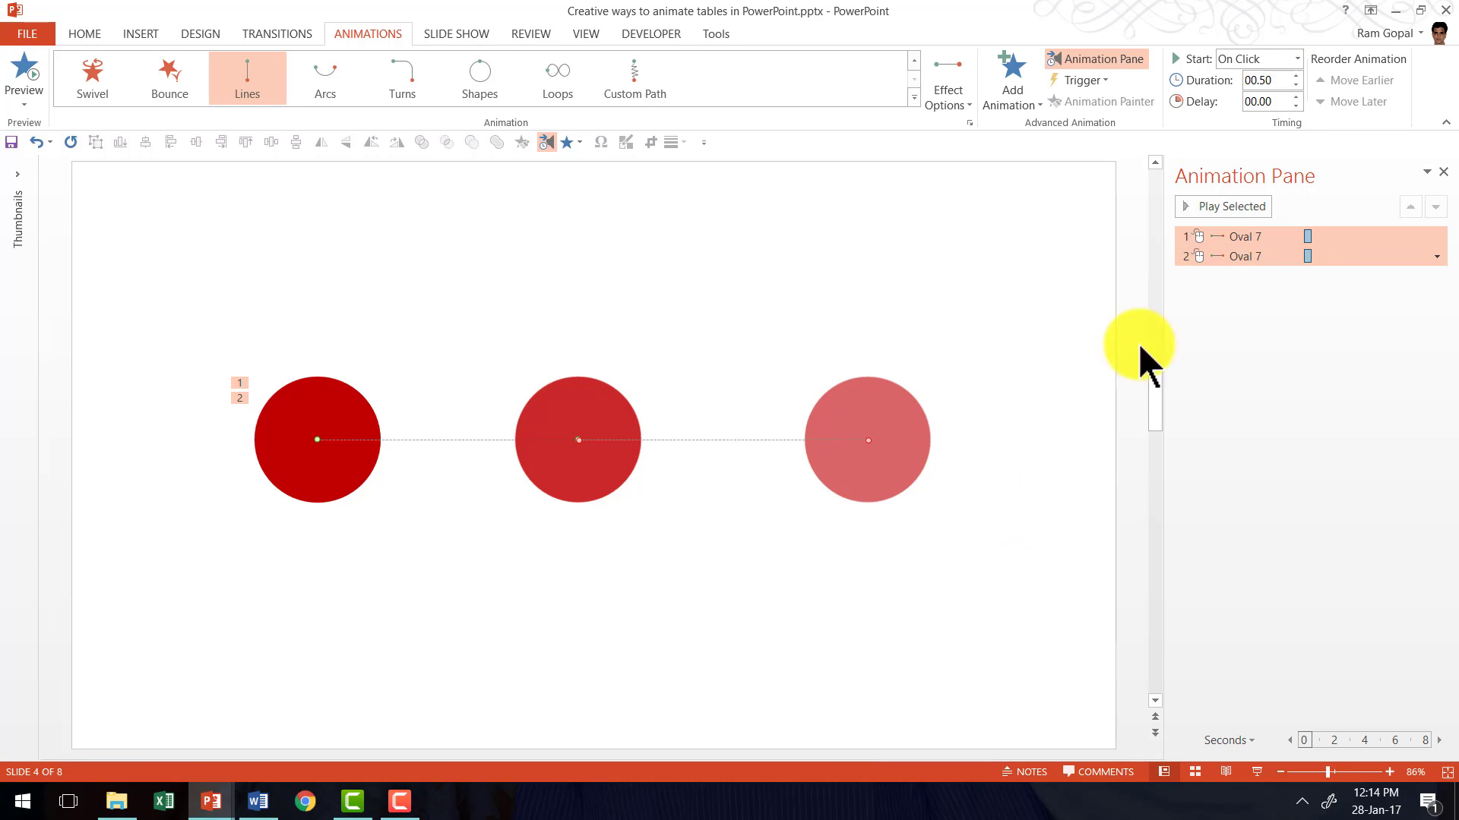
Deselect the animation steps and start the slide show from the status bar.
{"action": "left_click_drag", "start_coordinate": [1202, 251], "coordinate": [1197, 234]}
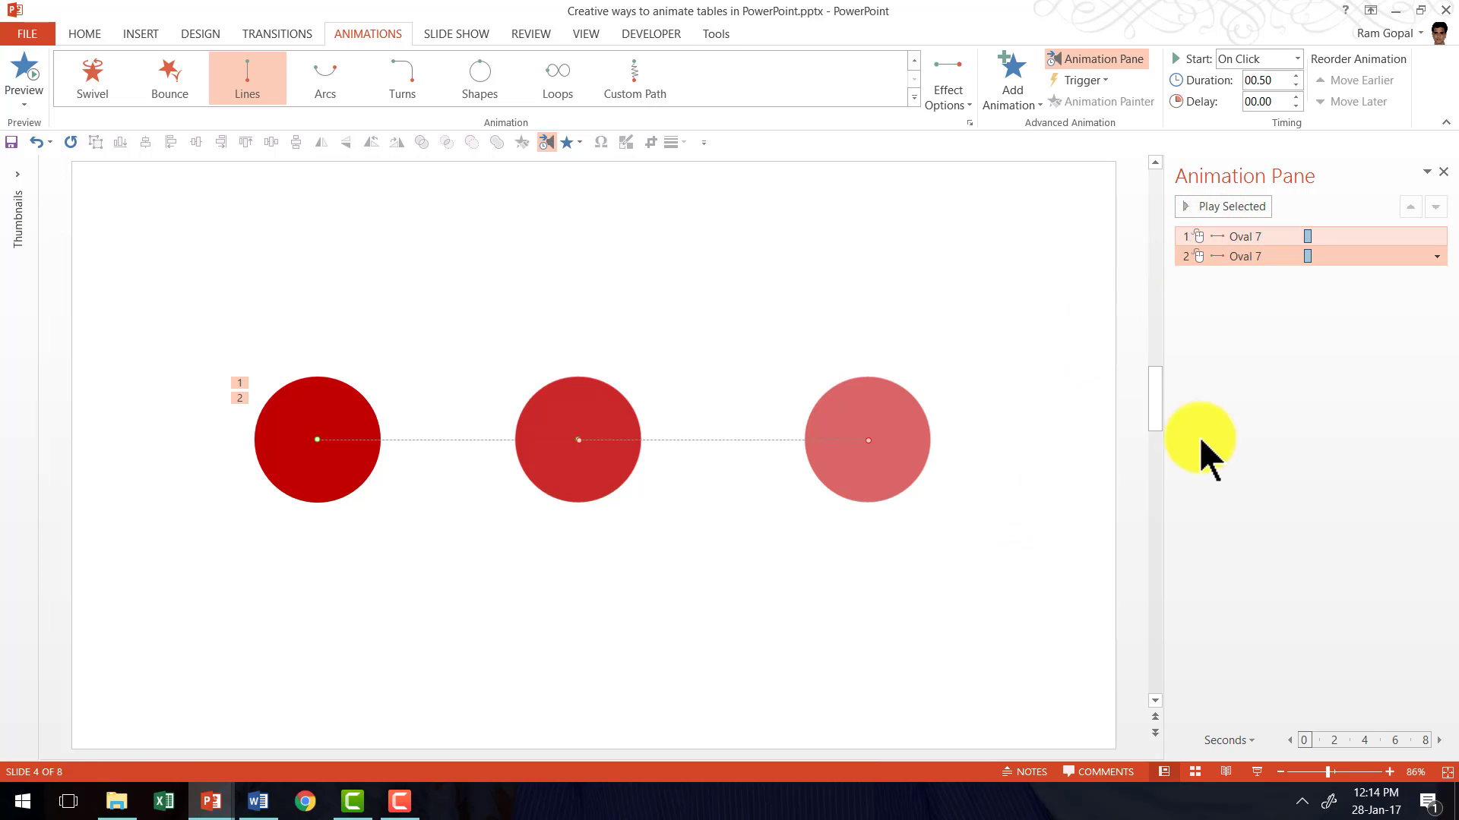
{"action": "left_click", "coordinate": [1091, 580]}
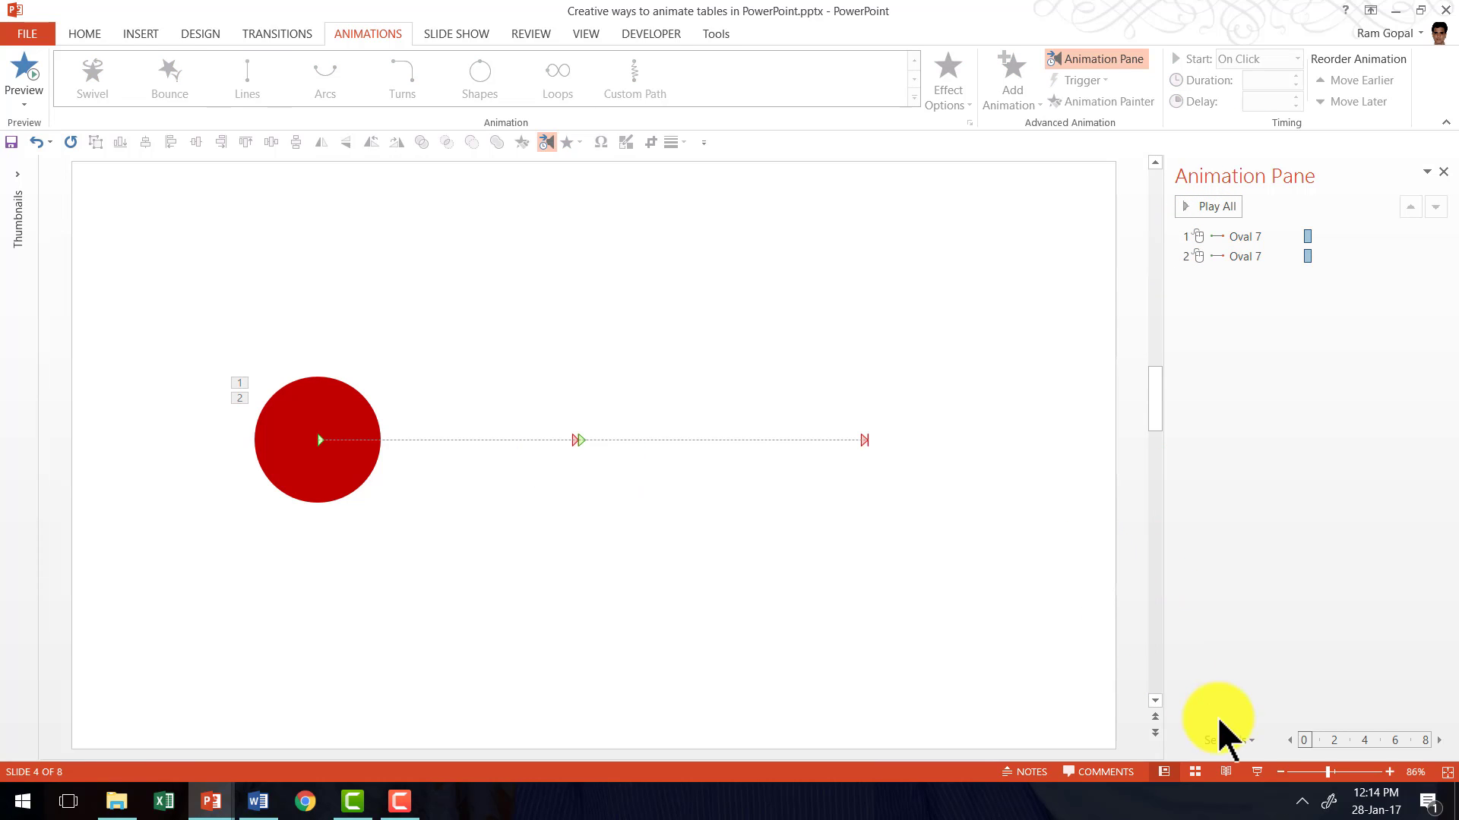
{"action": "left_click", "coordinate": [1254, 772]}
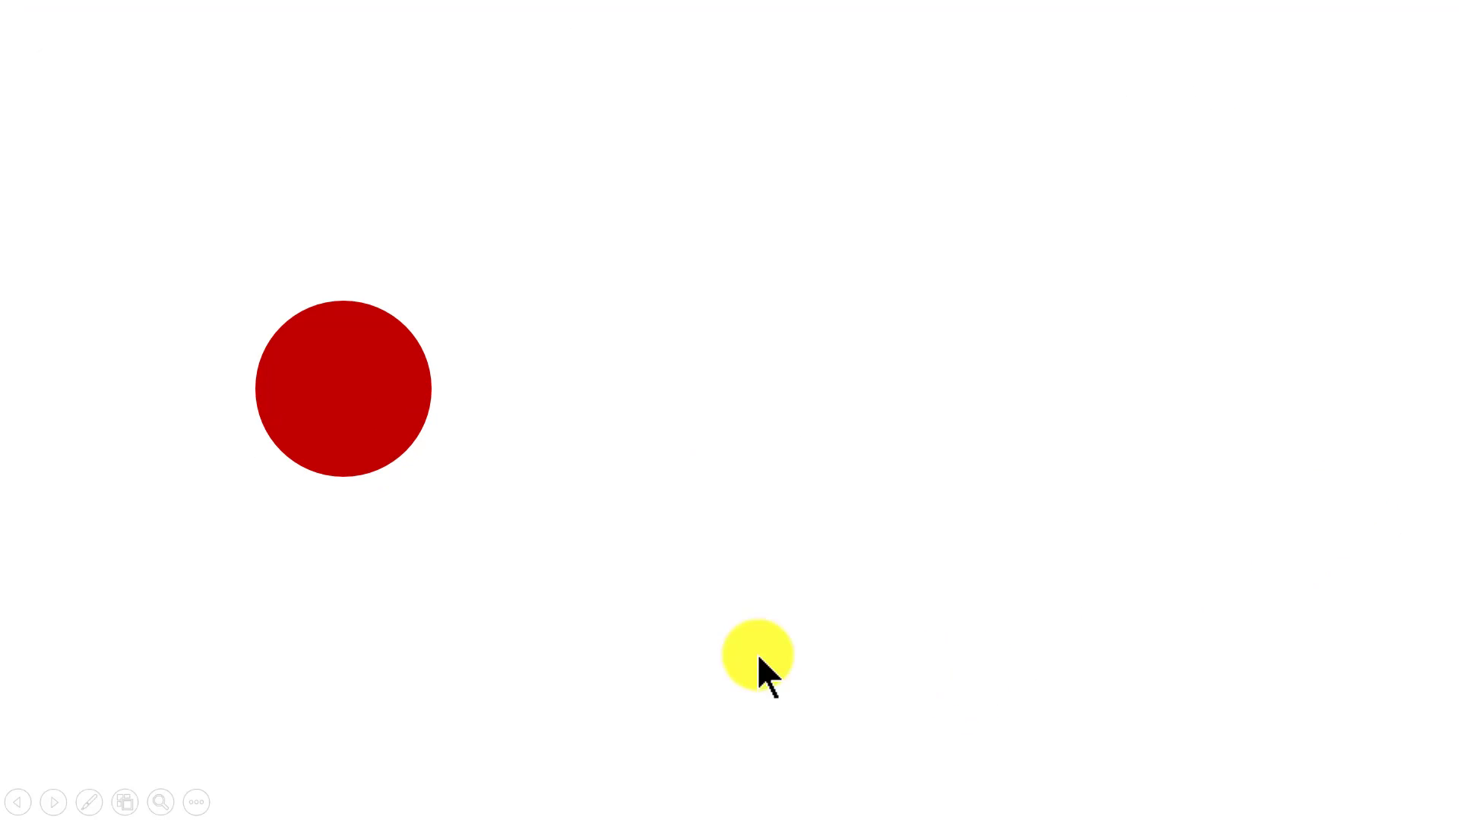
Play the circle stepping to mid-slide then further right, then end the show.
{"action": "left_click", "coordinate": [683, 571]}
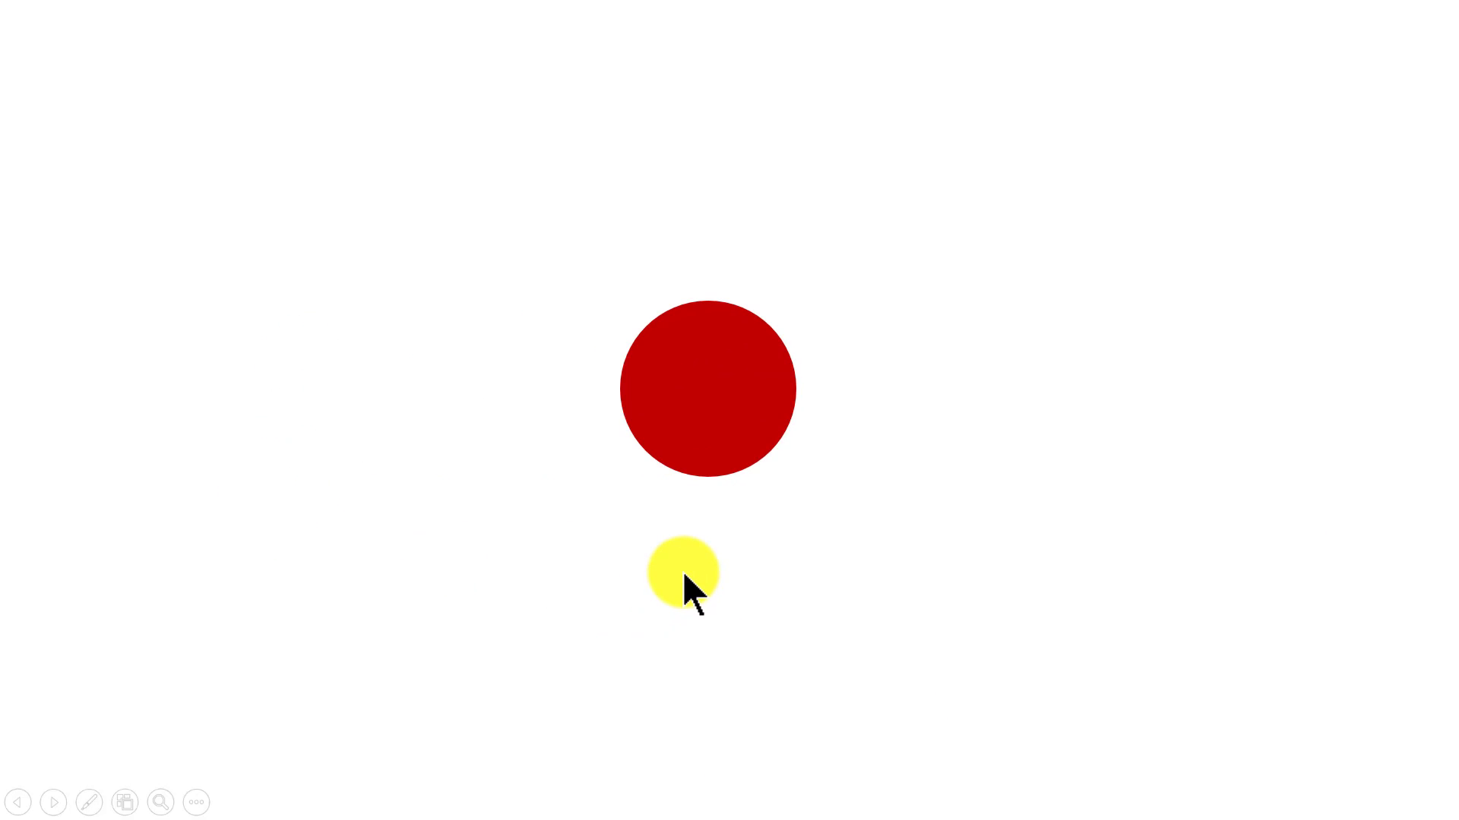
{"action": "left_click", "coordinate": [682, 572]}
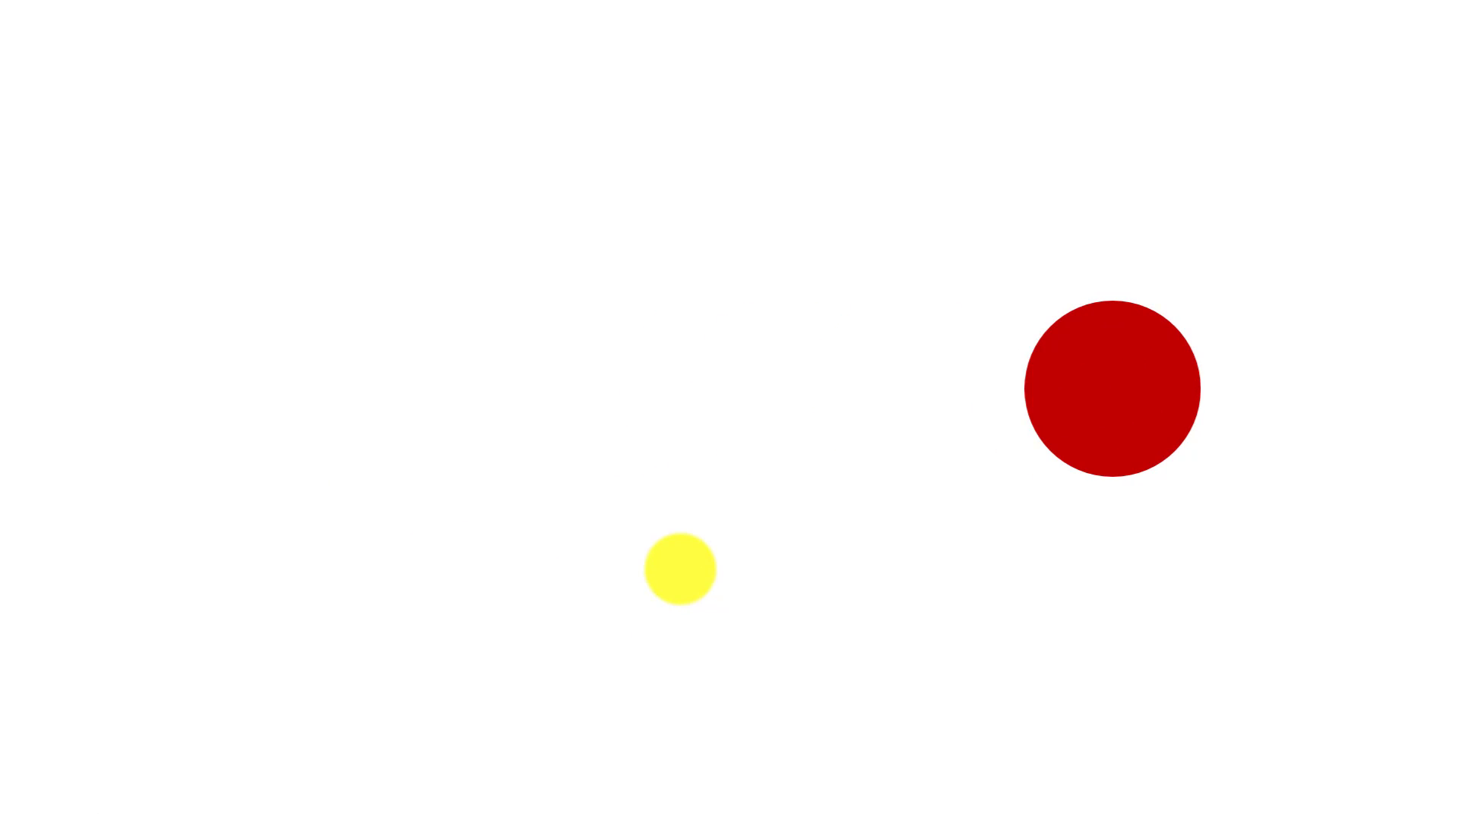
{"action": "key", "text": "Escape"}
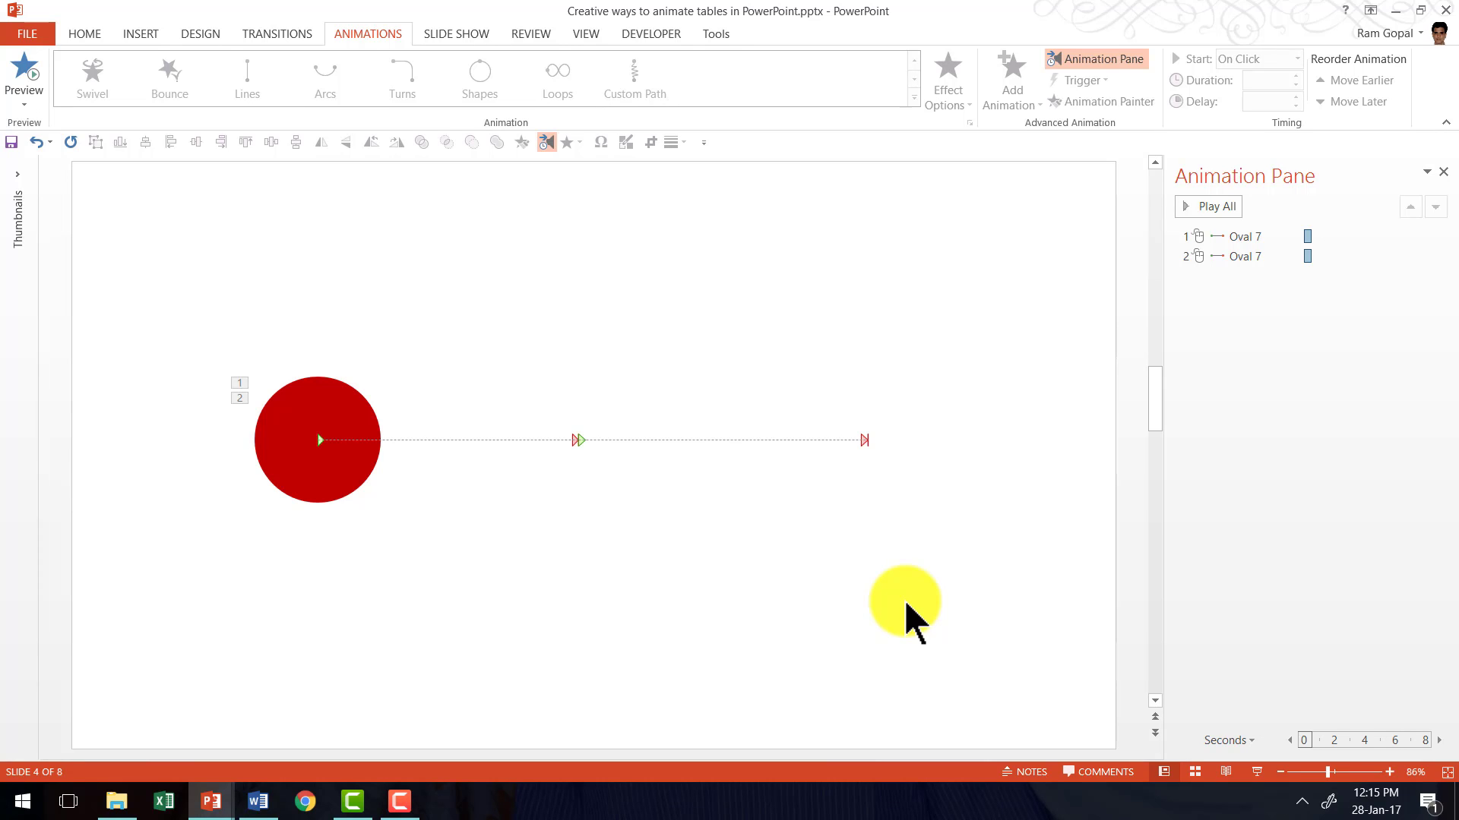
Move the red circle up near the top-left of slide 4, above its motion paths.
{"action": "scroll", "coordinate": [904, 600], "scroll_direction": "up", "scroll_amount": 2}
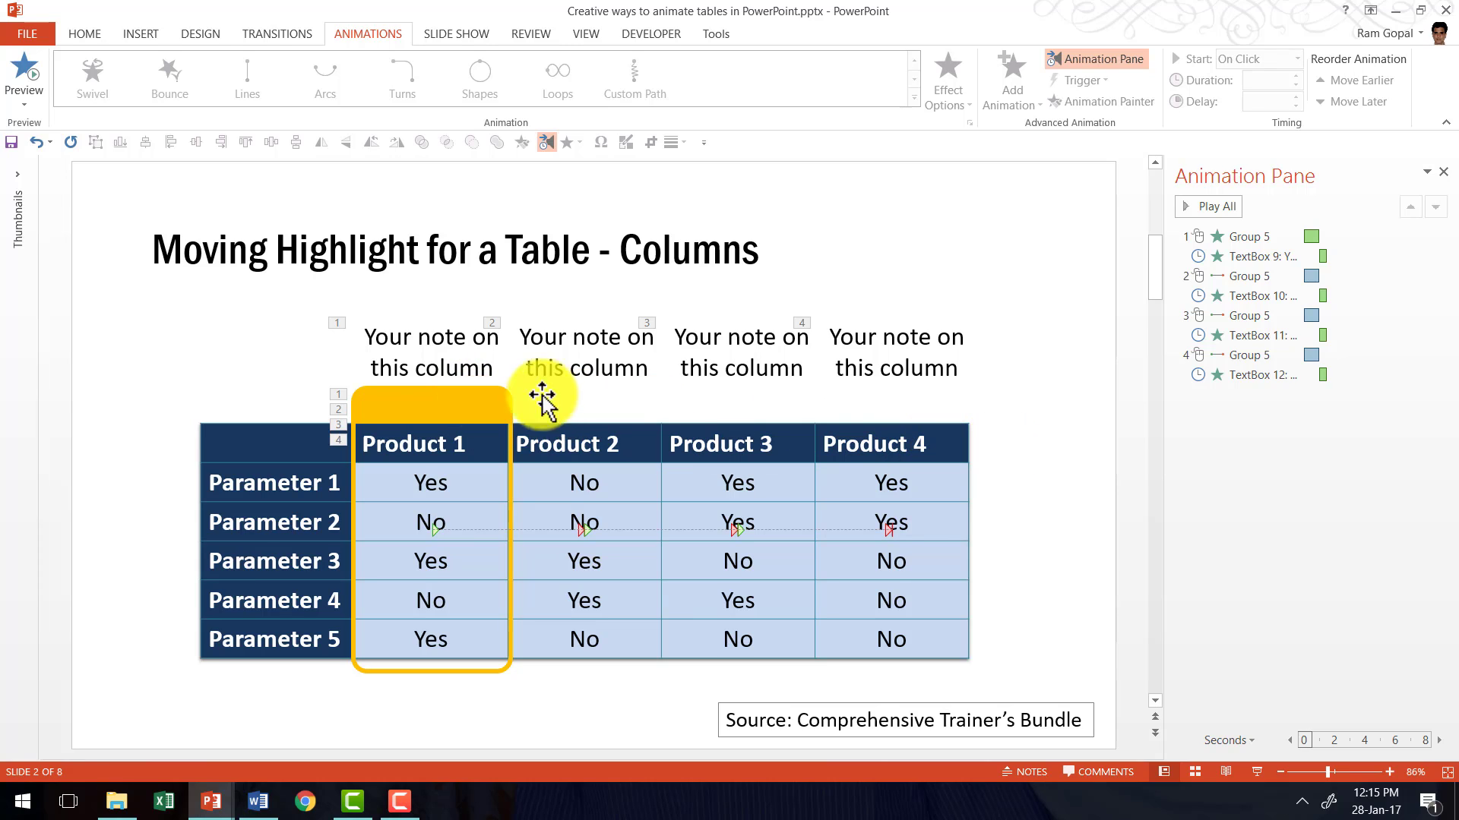
{"action": "scroll", "coordinate": [982, 464], "scroll_direction": "down", "scroll_amount": 2}
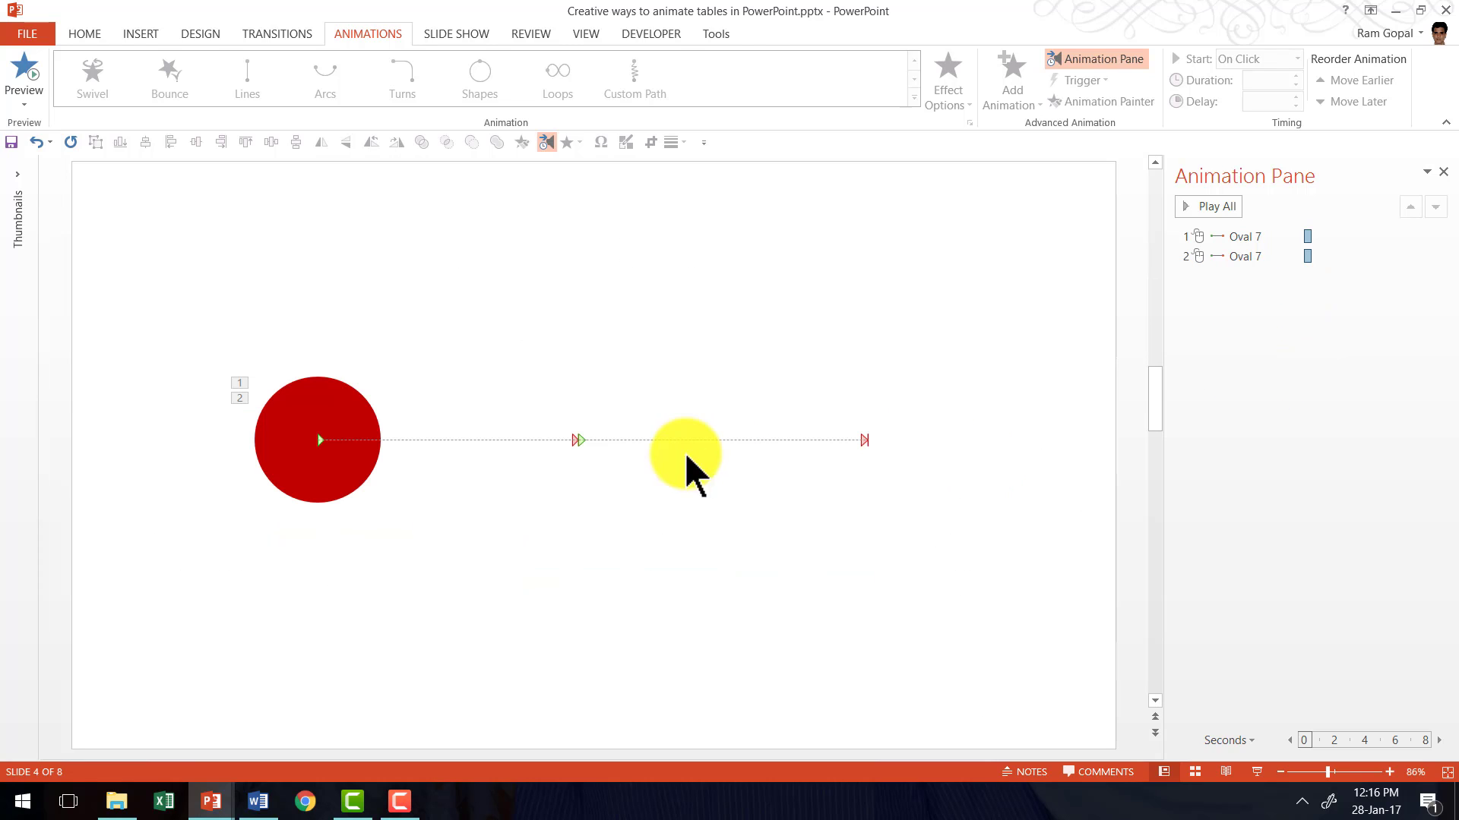
{"action": "left_click_drag", "start_coordinate": [311, 408], "coordinate": [314, 209]}
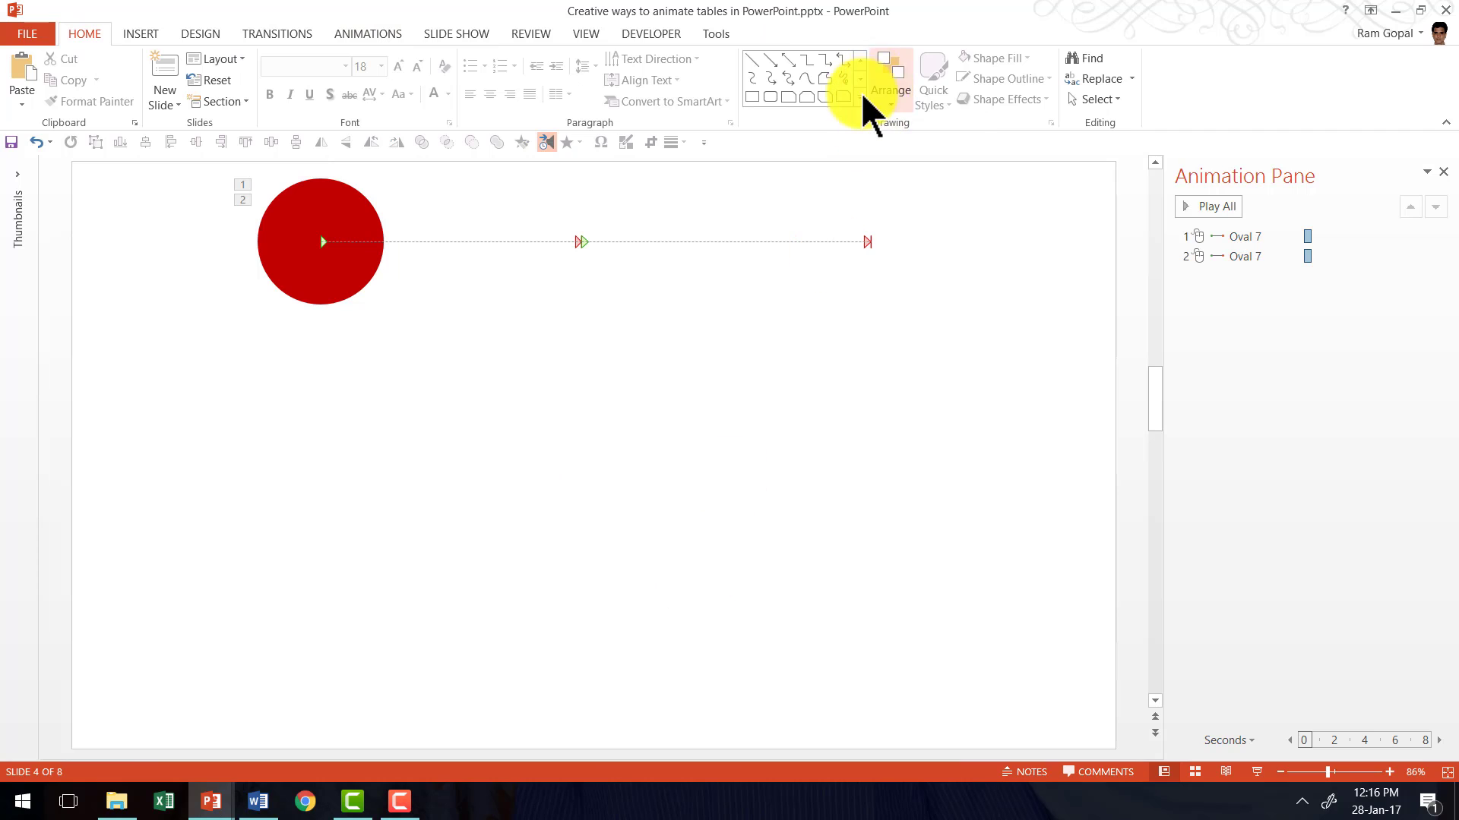
Draw a tall rounded rectangle below the red circle.
{"action": "left_click", "coordinate": [860, 93]}
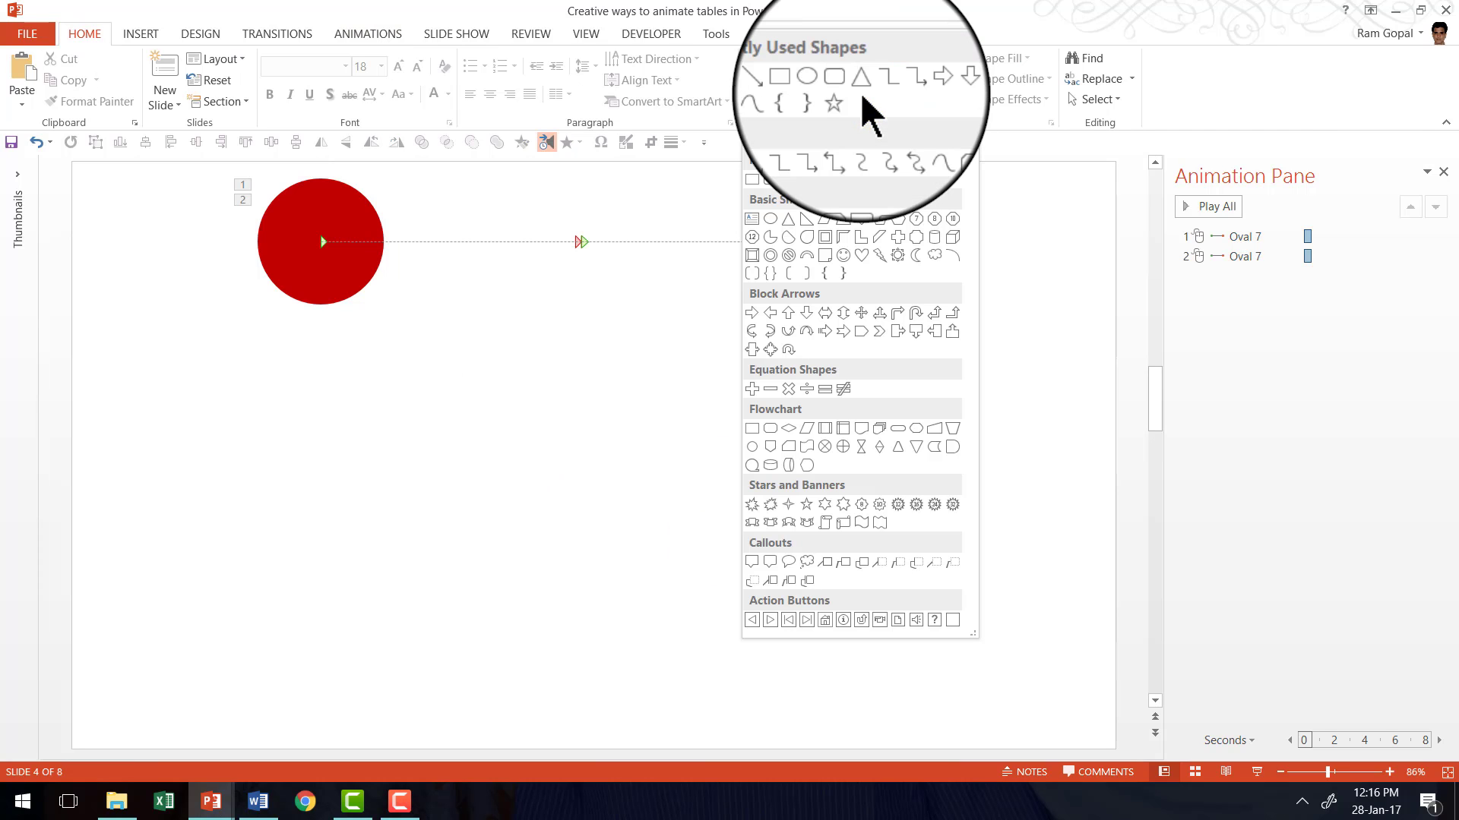
{"action": "left_click", "coordinate": [768, 179]}
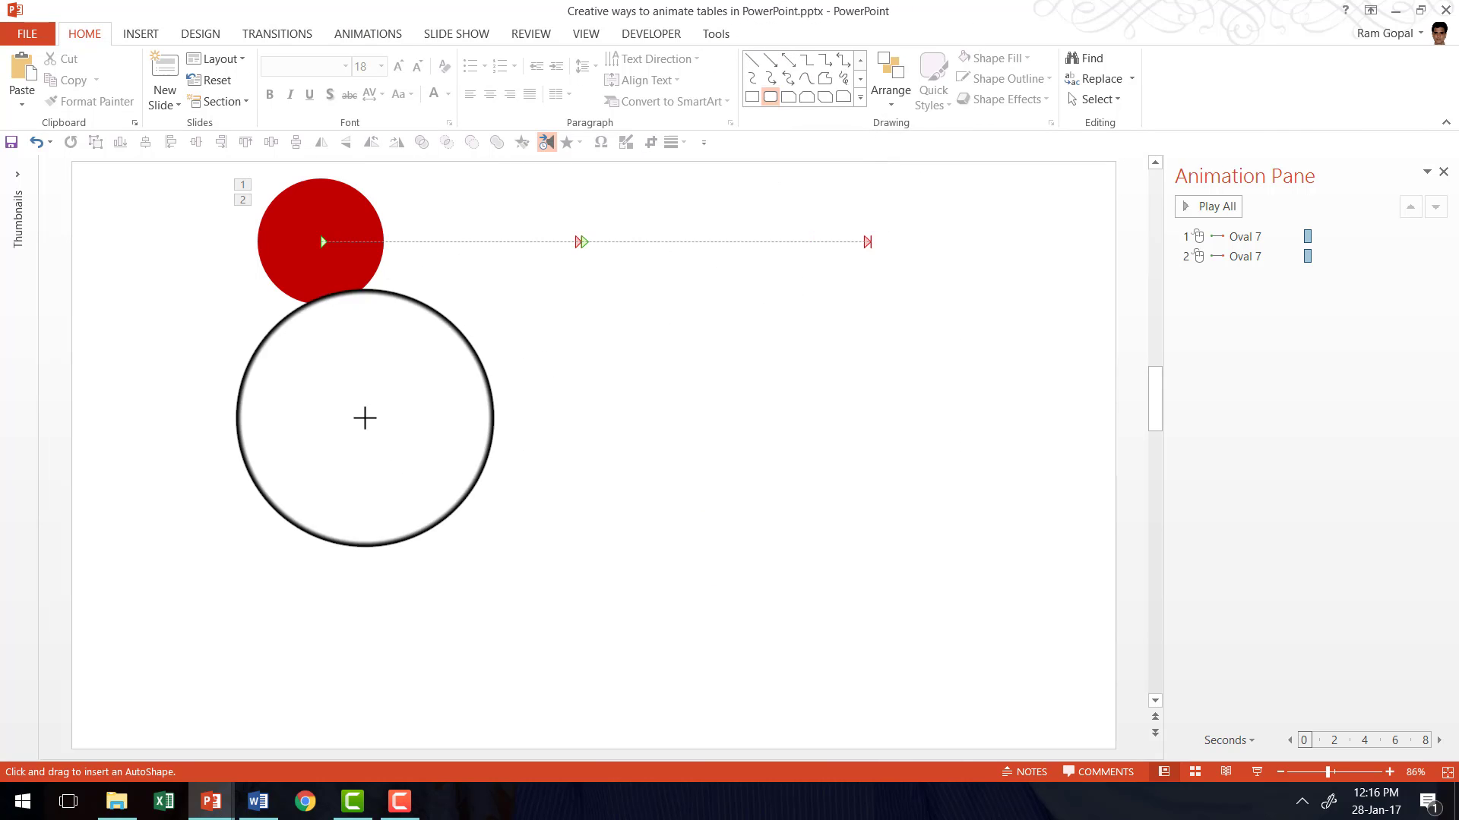
{"action": "mouse_move", "coordinate": [335, 366]}
{"action": "left_mouse_down"}
{"action": "mouse_move", "coordinate": [542, 665]}
{"action": "mouse_move", "coordinate": [532, 681]}
{"action": "left_mouse_up"}
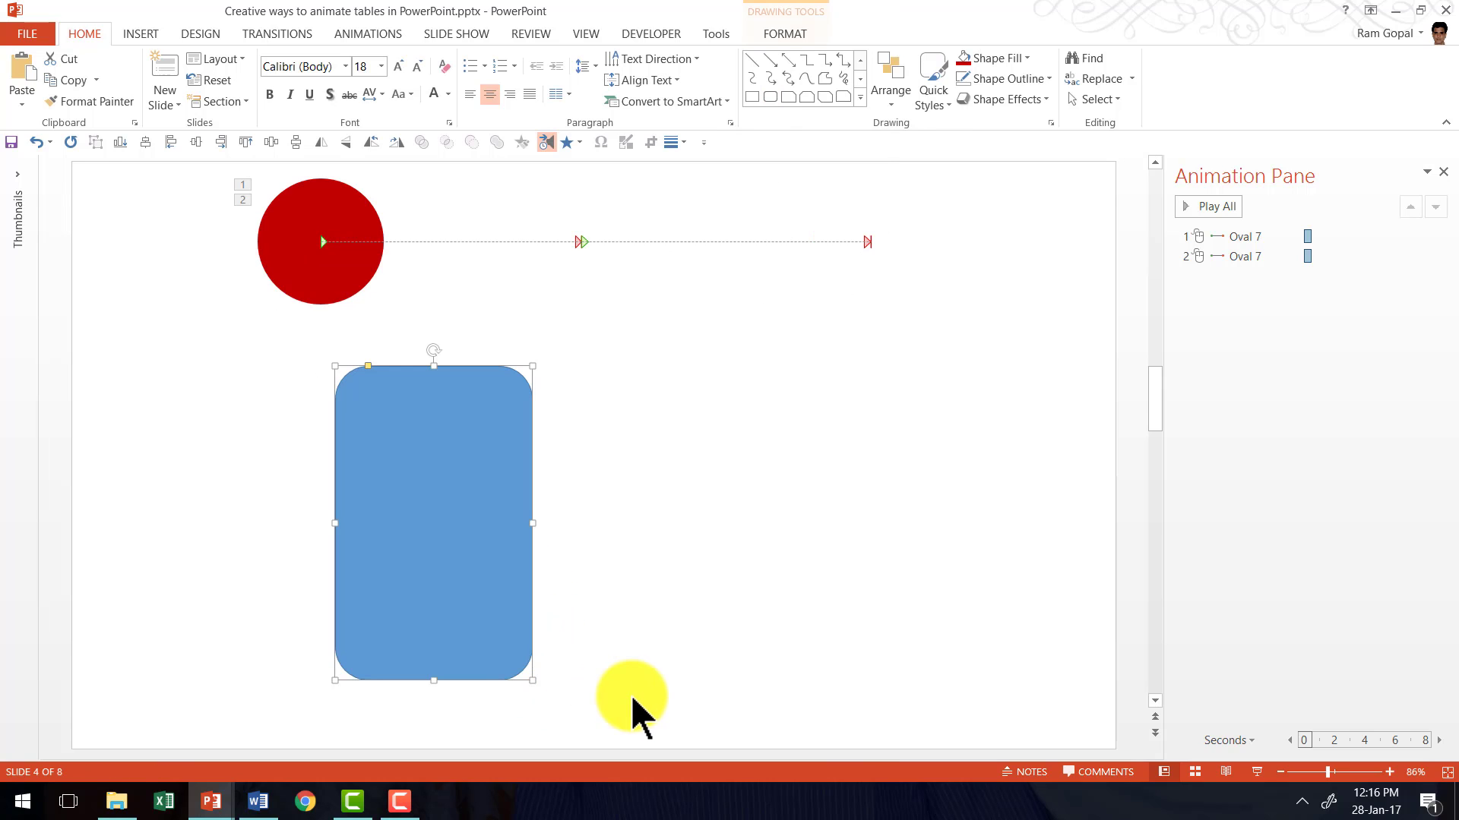
Set the rounded rectangle to No Fill so only its outline shows.
{"action": "left_click", "coordinate": [1002, 59]}
{"action": "left_click", "coordinate": [1020, 220]}
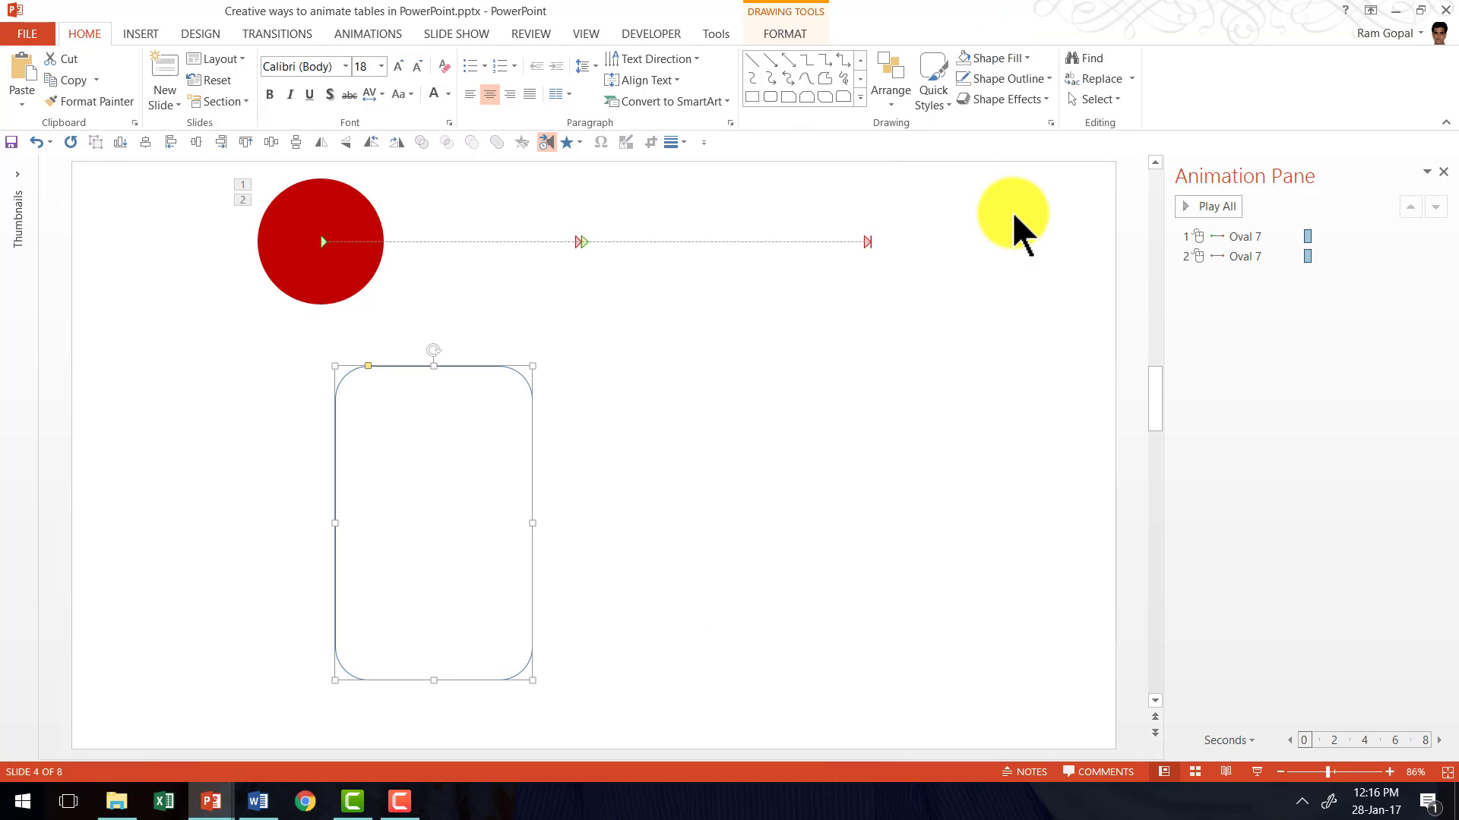
{"action": "left_click", "coordinate": [1014, 79]}
{"action": "mouse_move", "coordinate": [997, 309]}
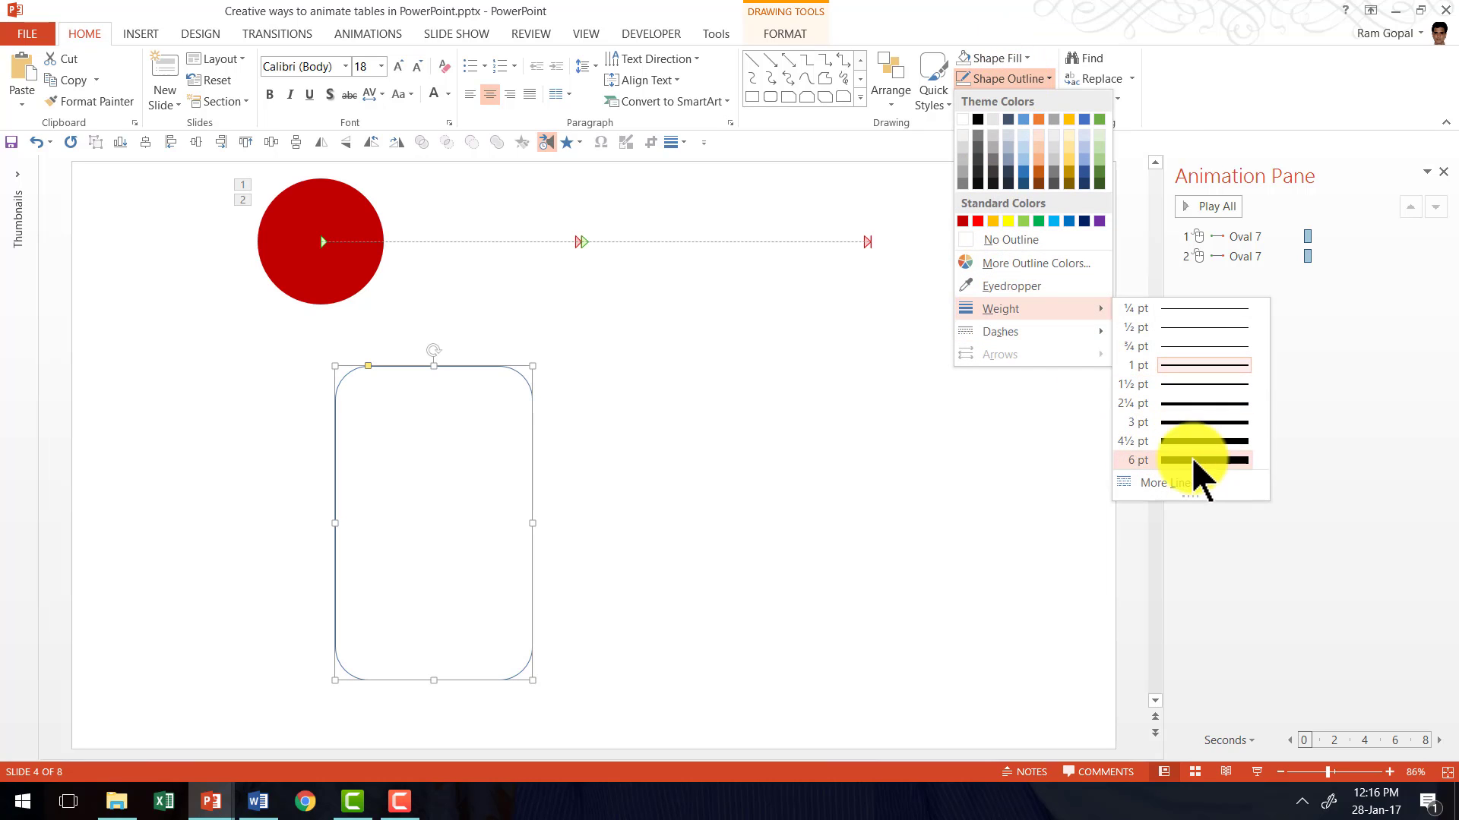